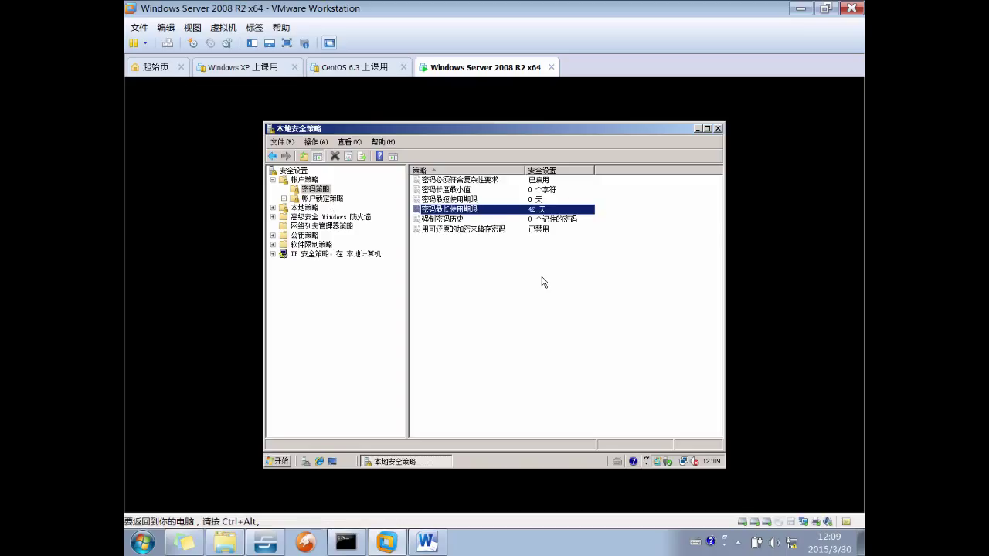
Show the account lockout policies (帐户锁定策略) and view the properties of 复位帐户锁定计数器 without changing them.
click(544, 283)
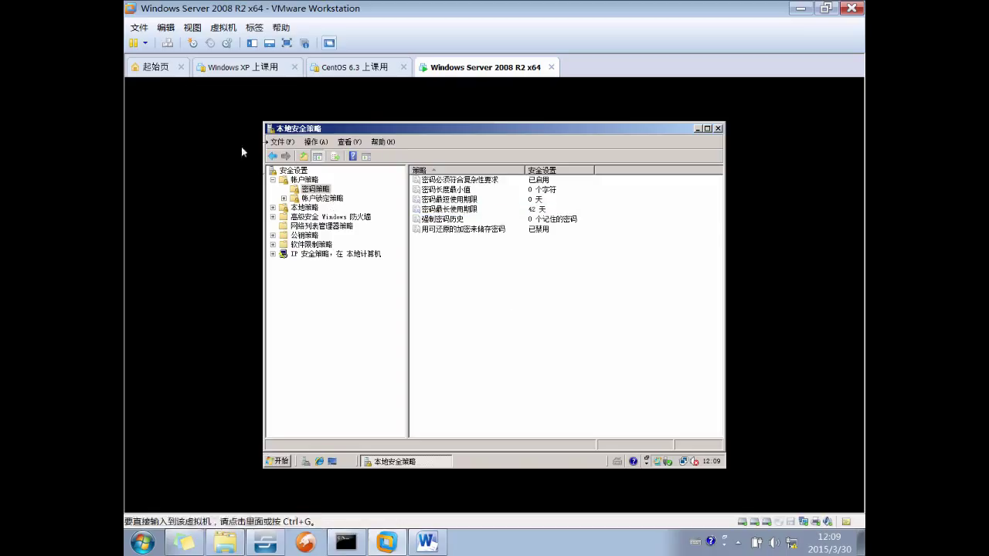
click(325, 199)
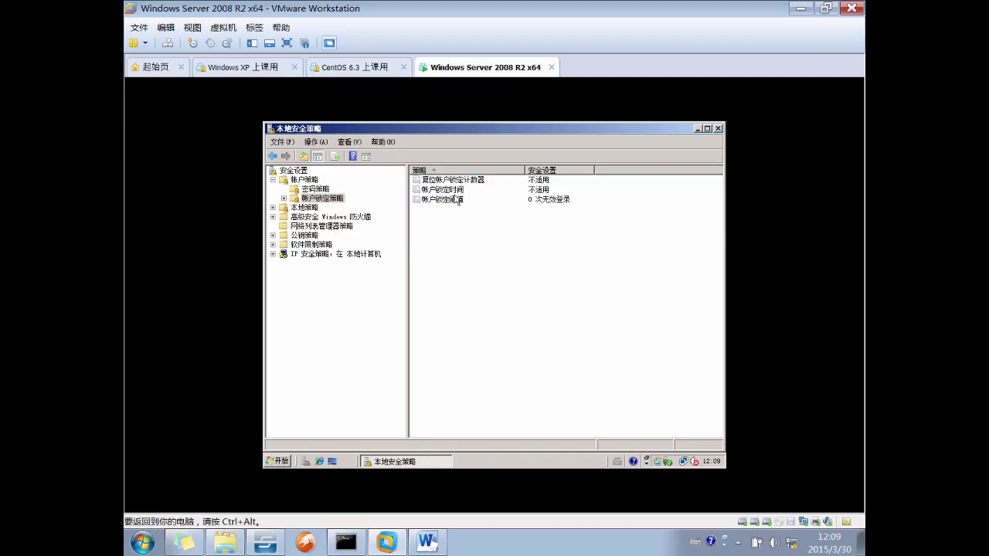
click(454, 170)
click(452, 170)
click(453, 179)
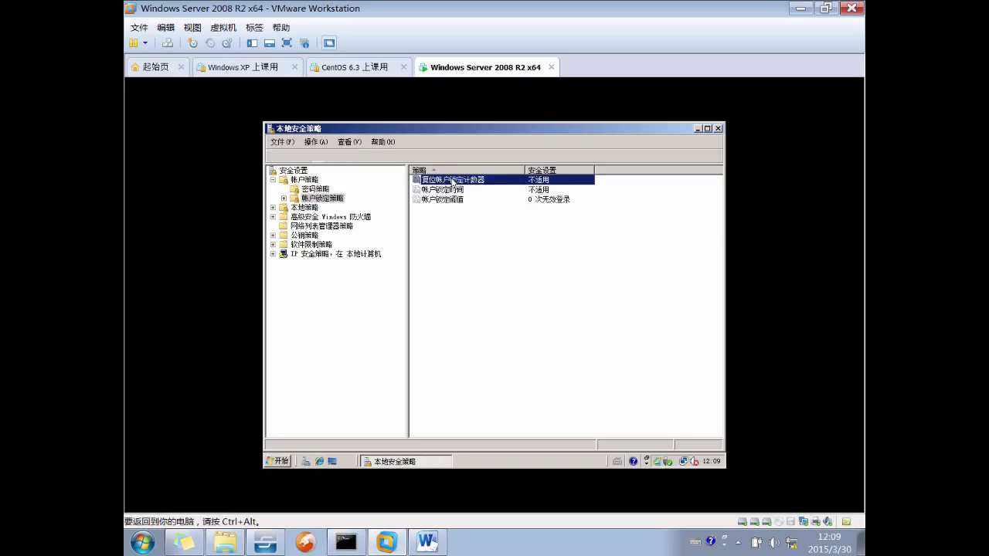
right_click(453, 179)
click(475, 184)
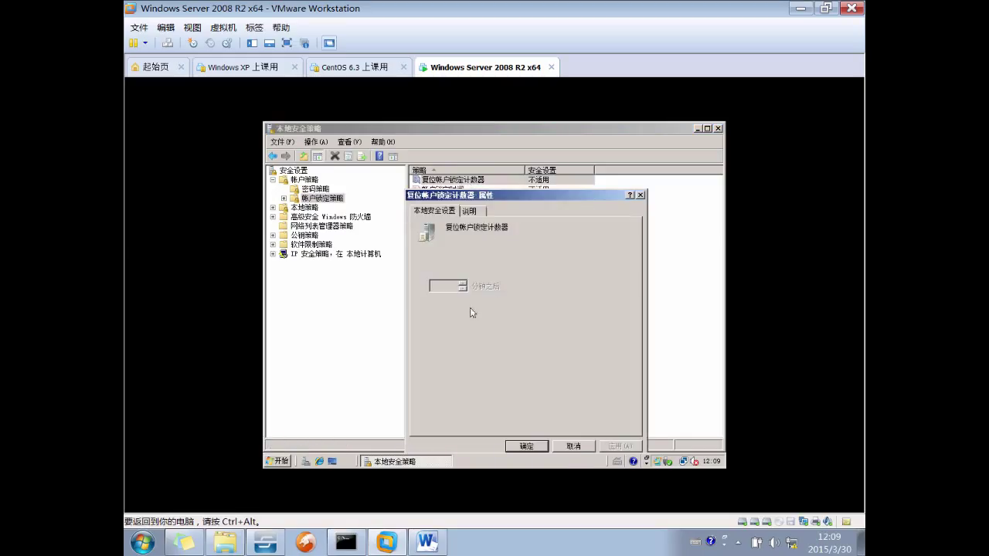
click(570, 445)
Set the account lockout threshold (帐户锁定阈值) to 5 invalid logons and accept the suggested 30-minute lockout duration and counter reset.
click(454, 200)
right_click(454, 200)
click(477, 205)
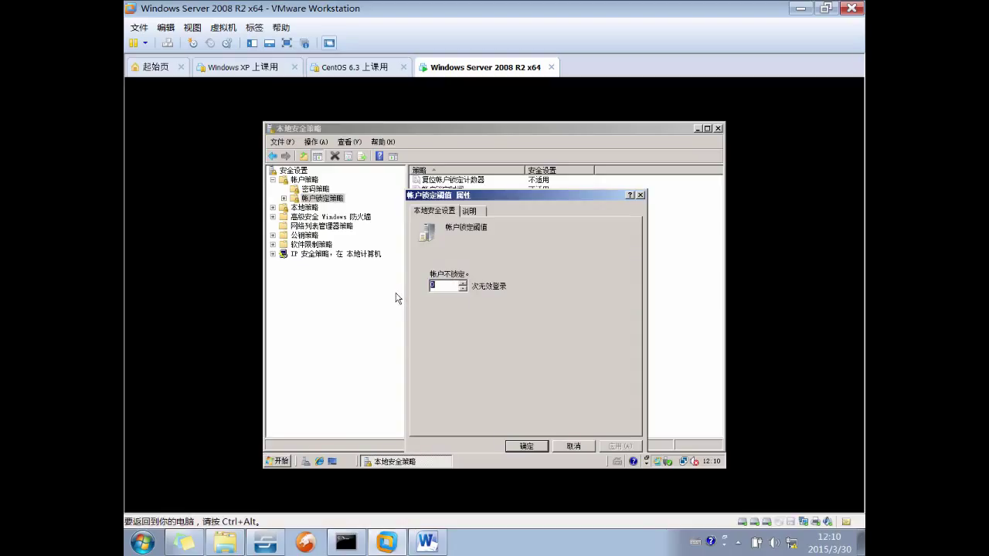
text(5)
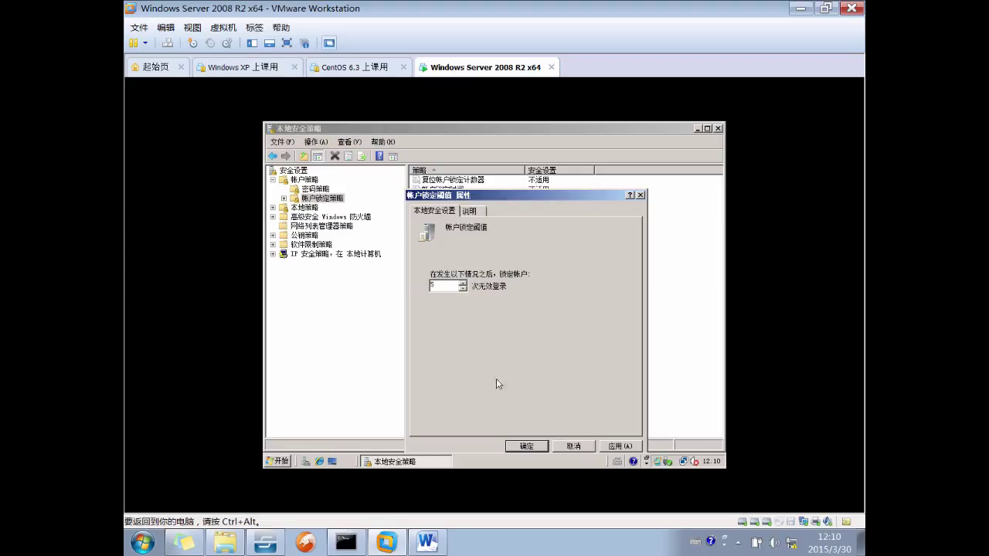
click(546, 451)
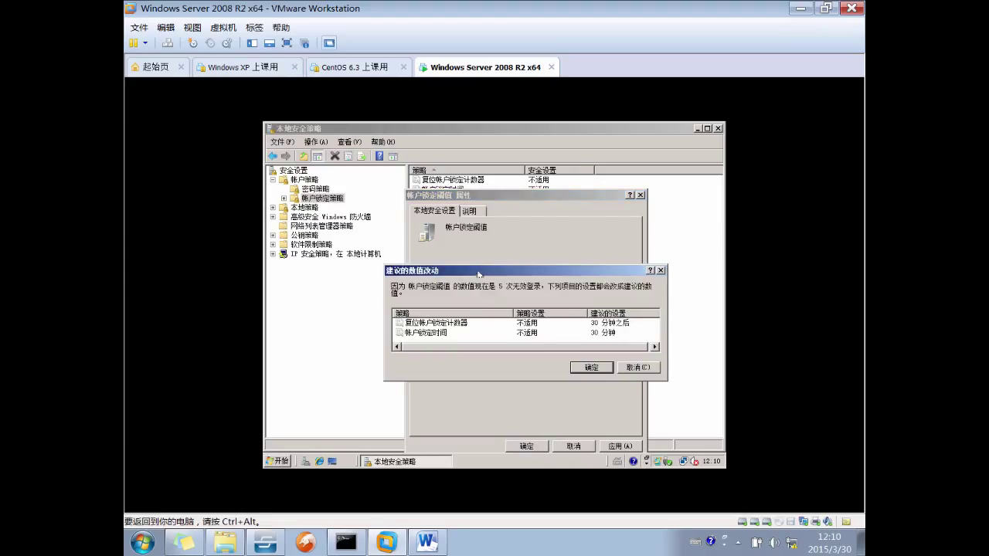
click(455, 323)
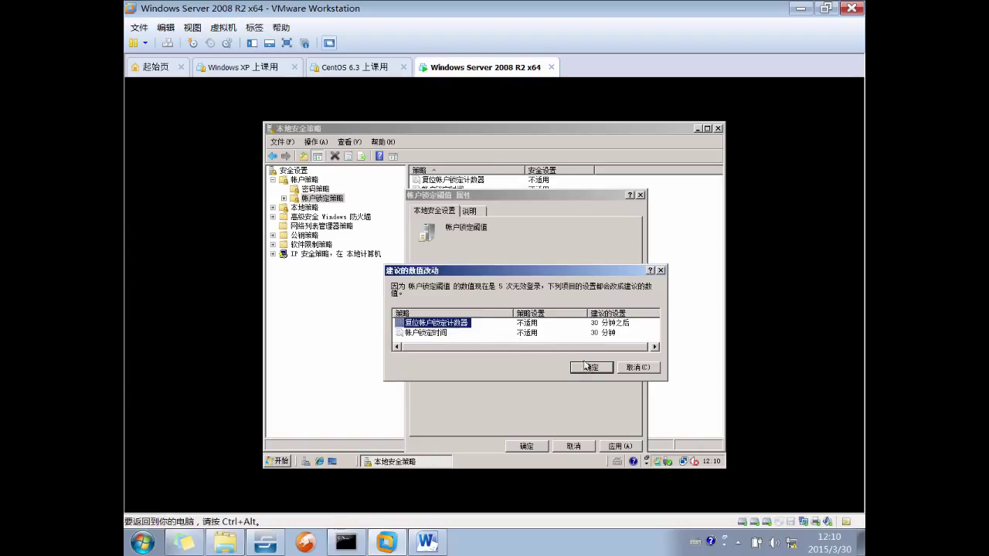
click(592, 367)
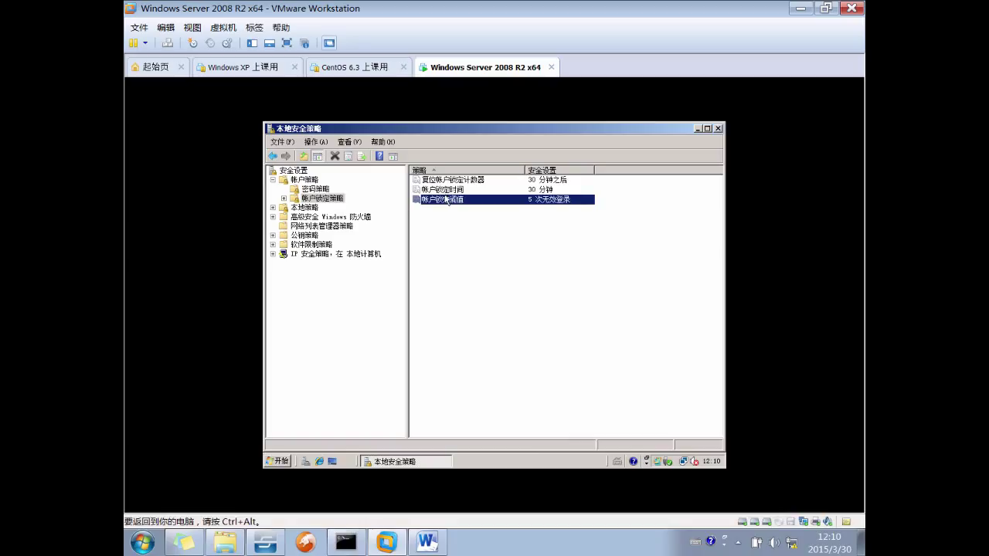
Set the account lockout duration (帐户锁定时间) to 10 minutes and accept the suggested 10-minute counter reset.
click(444, 192)
right_click(444, 190)
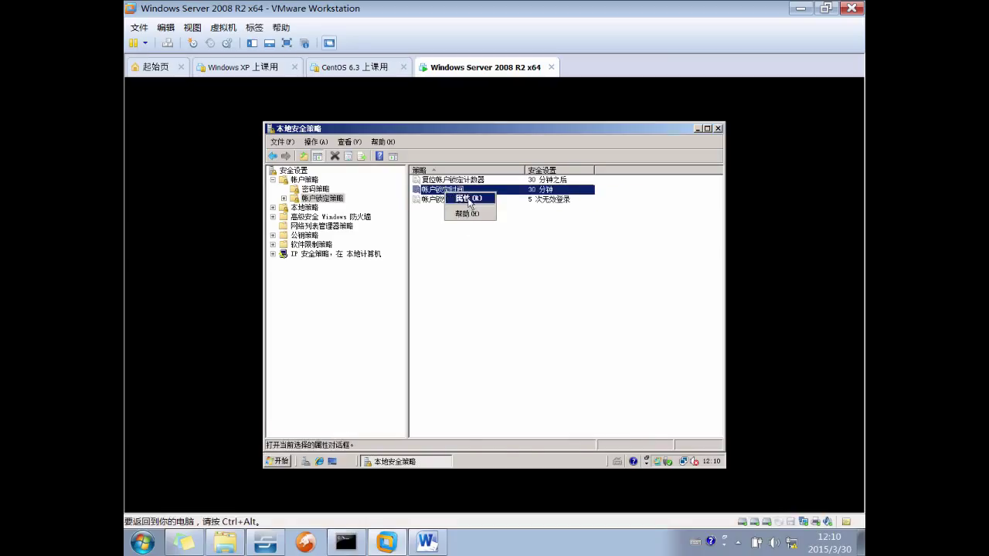
click(468, 197)
text(10)
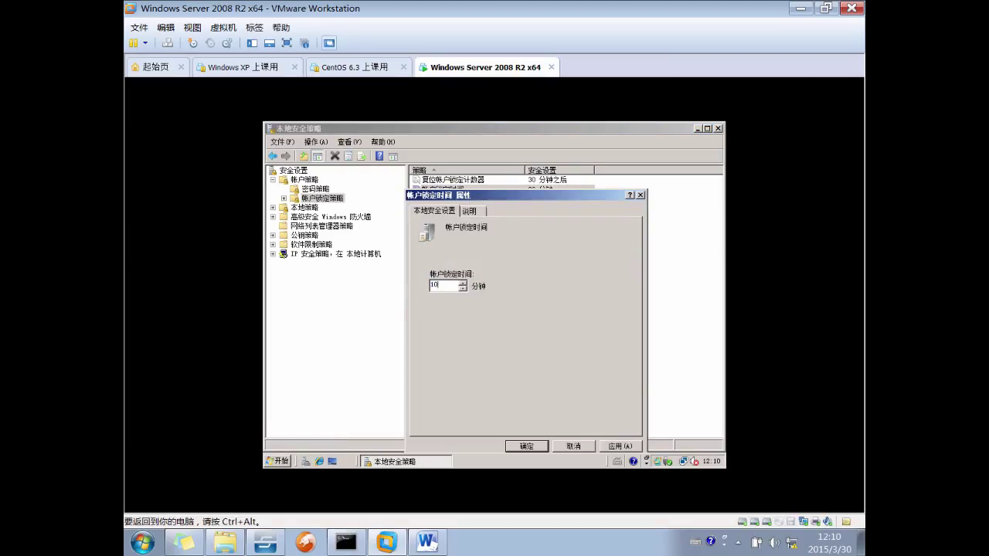
click(527, 447)
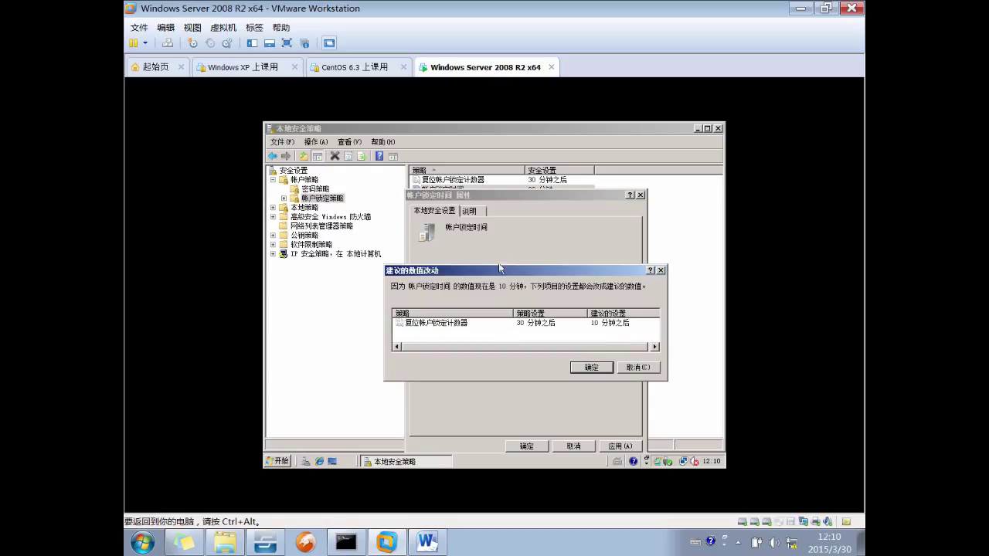
click(586, 367)
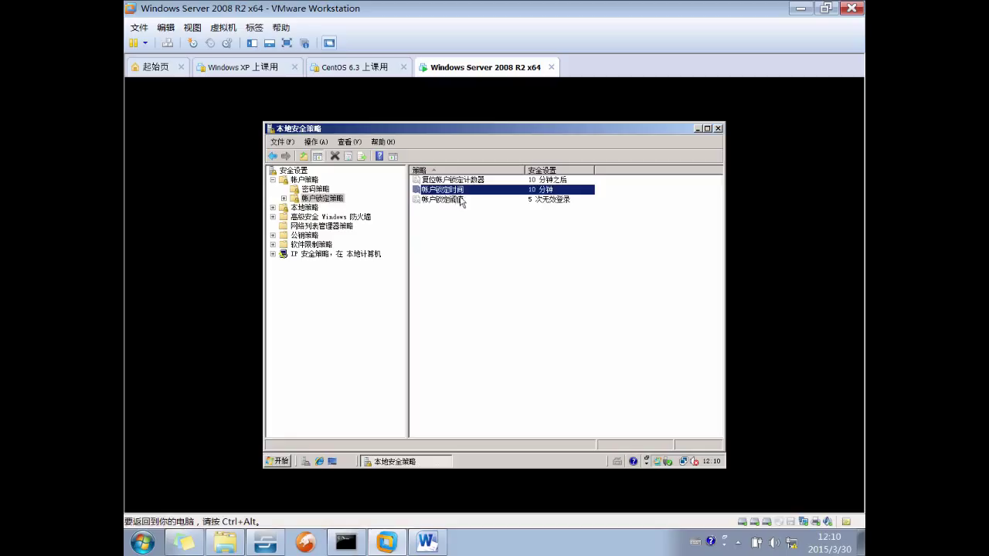
click(461, 200)
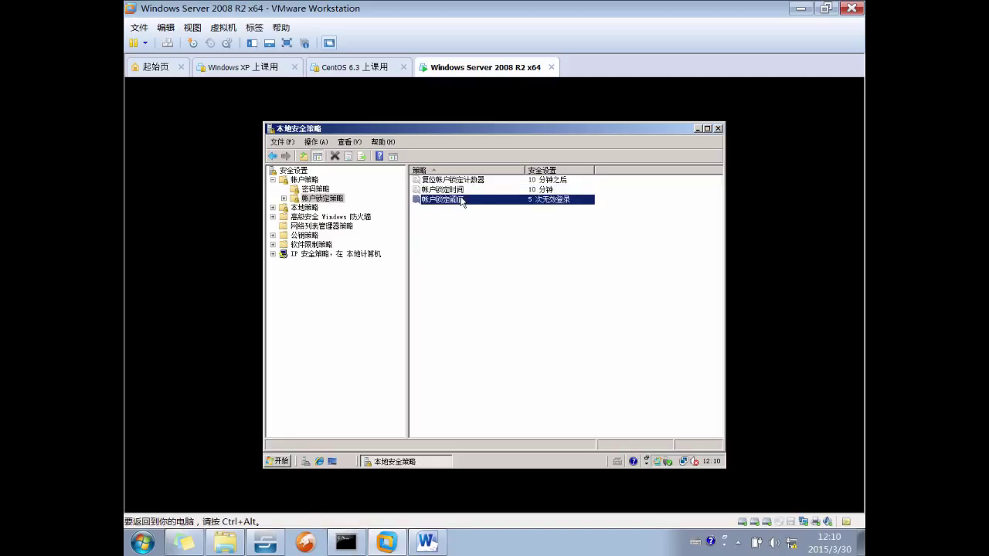
Under the local policies' 审核策略, enable auditing of both success and failure for 审核登录事件.
double_click(309, 208)
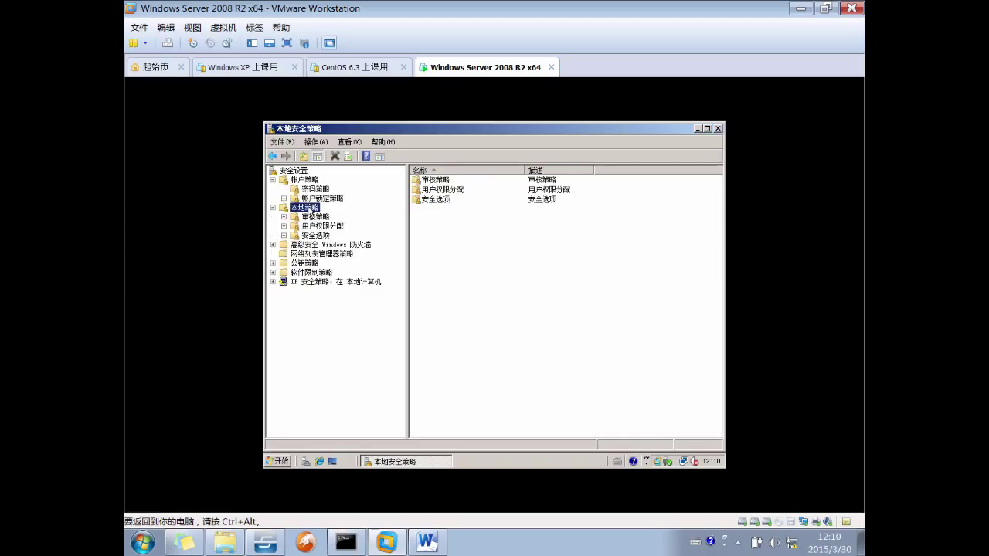
click(314, 219)
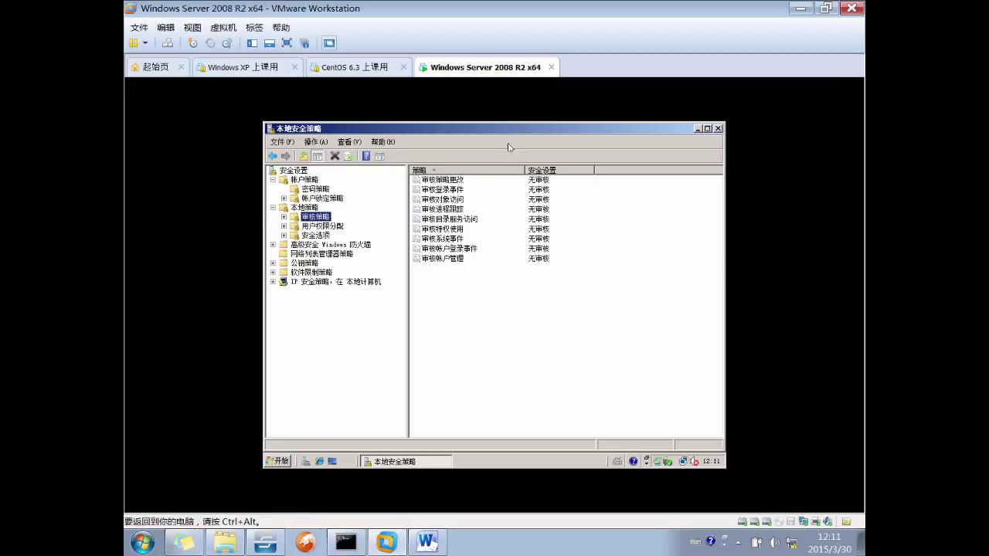
click(451, 191)
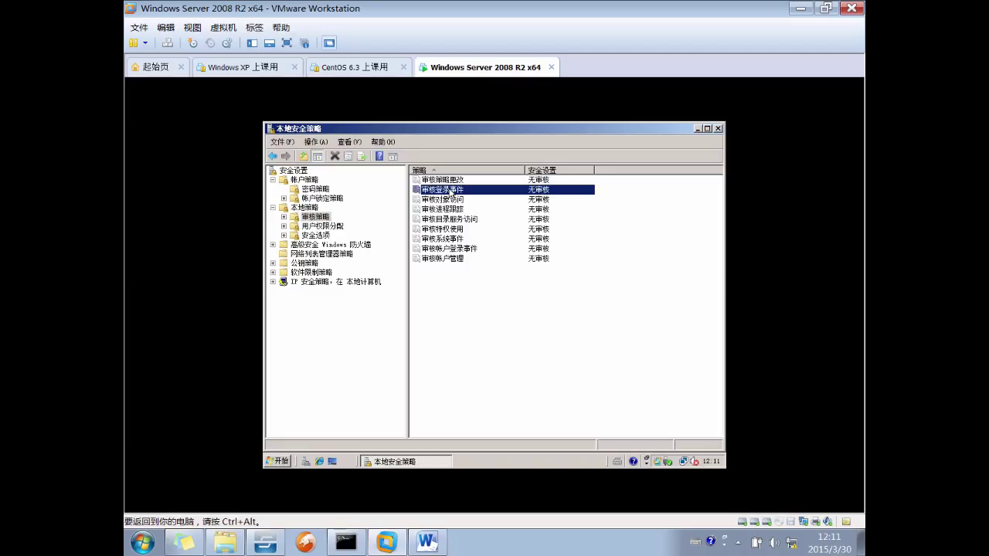
right_click(451, 192)
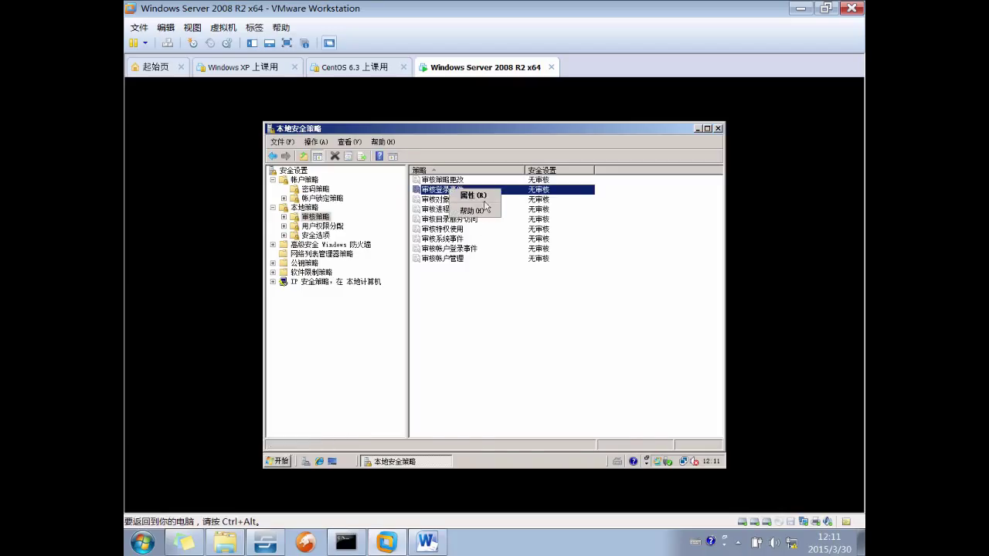
click(472, 199)
click(448, 283)
click(445, 296)
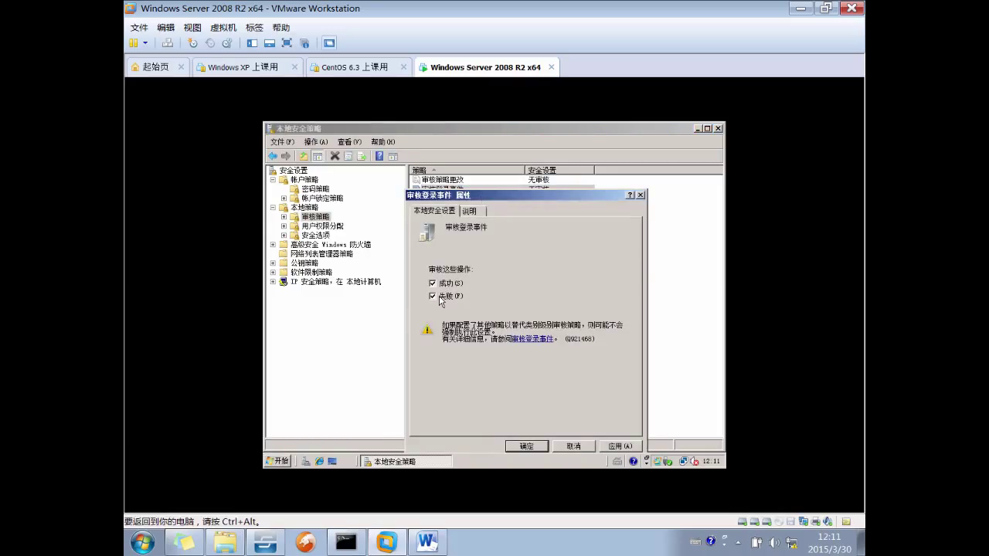
click(621, 447)
click(526, 447)
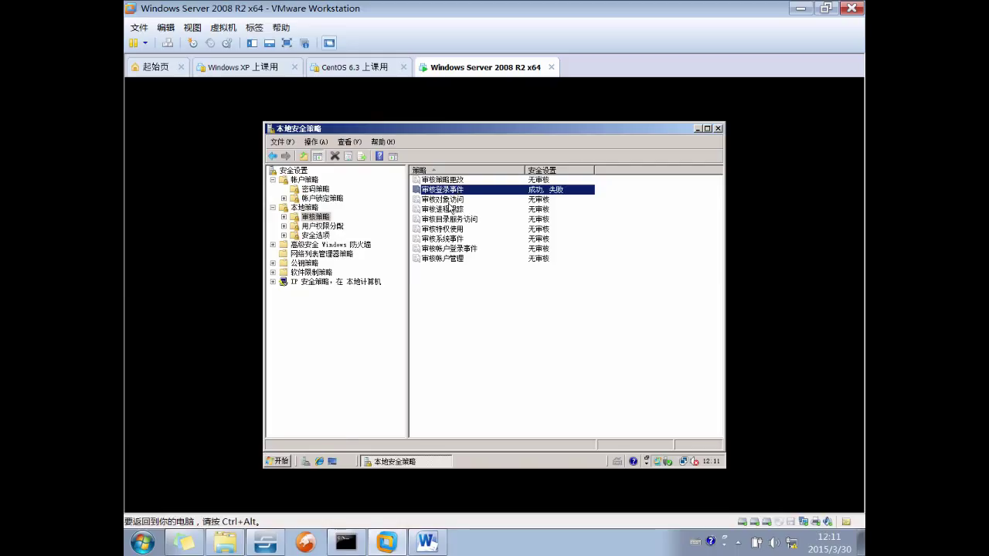
Minimize the security policy window and open the Event Viewer (事件查看器) under 诊断 in Server Manager.
click(401, 462)
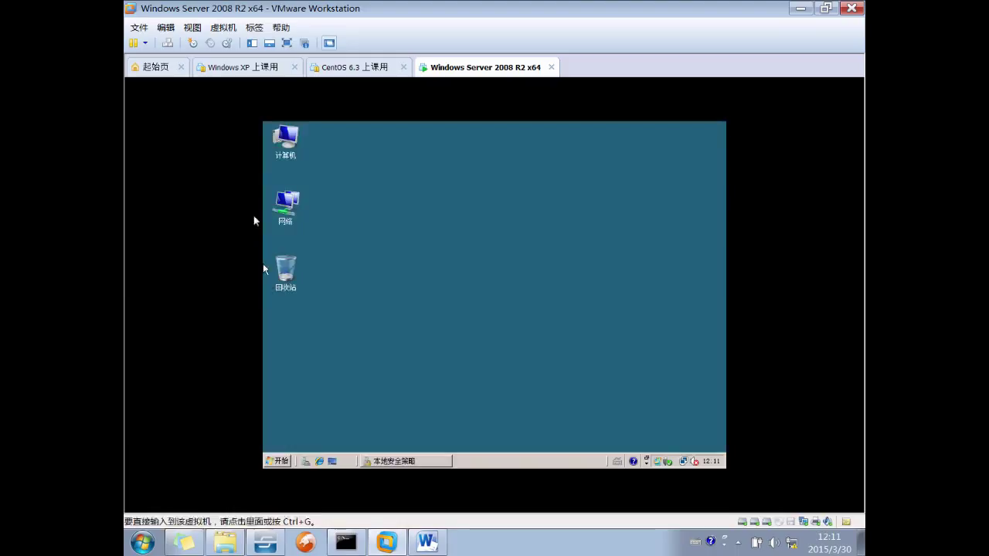
right_click(278, 152)
click(300, 184)
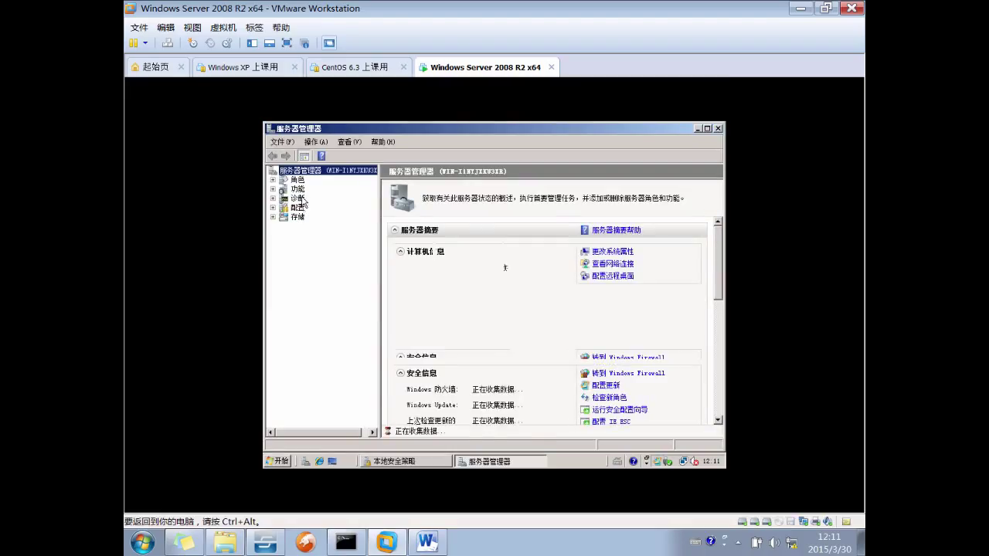
click(272, 207)
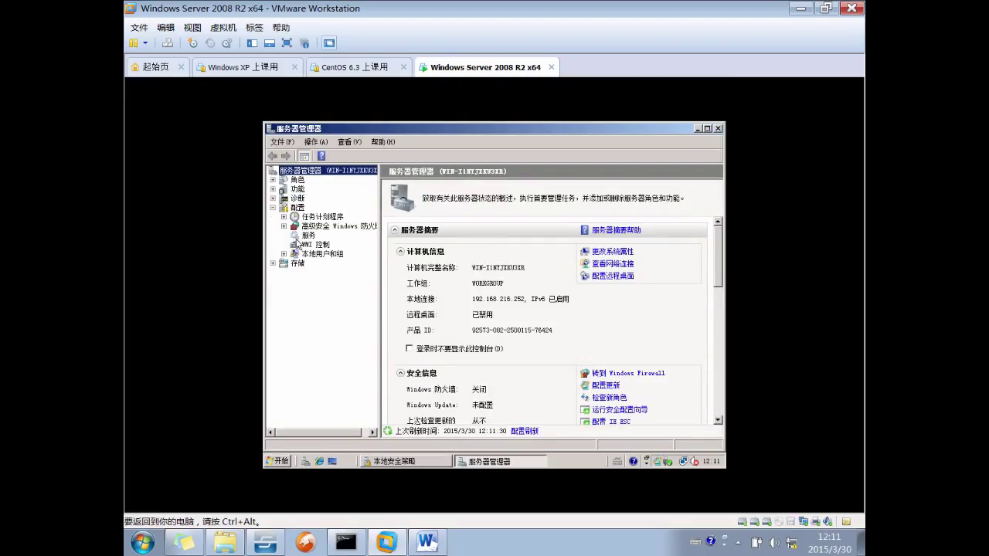
click(271, 197)
click(315, 208)
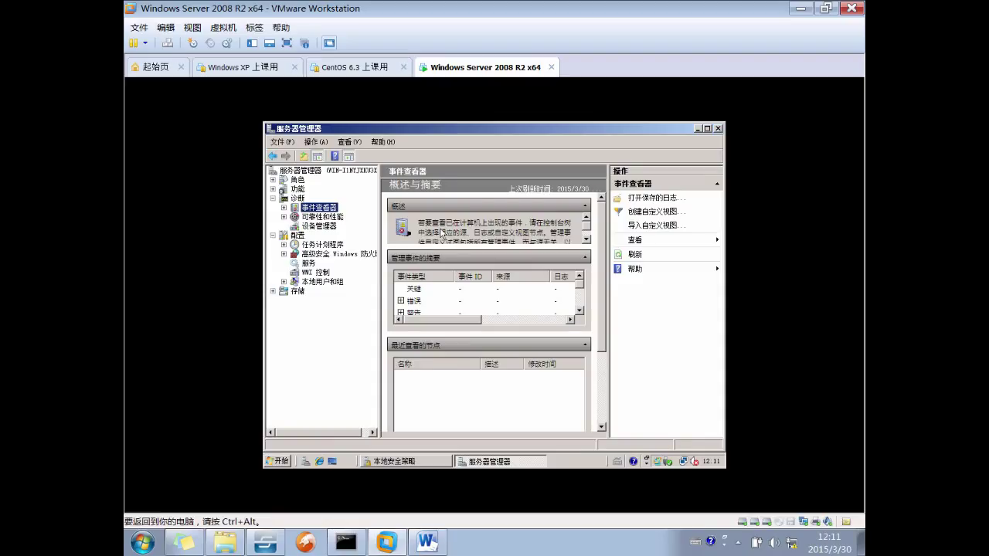
Examine the audit failure (审核失败) and audit success (审核成功) entries in the administrative events summary.
drag(575, 288, 583, 307)
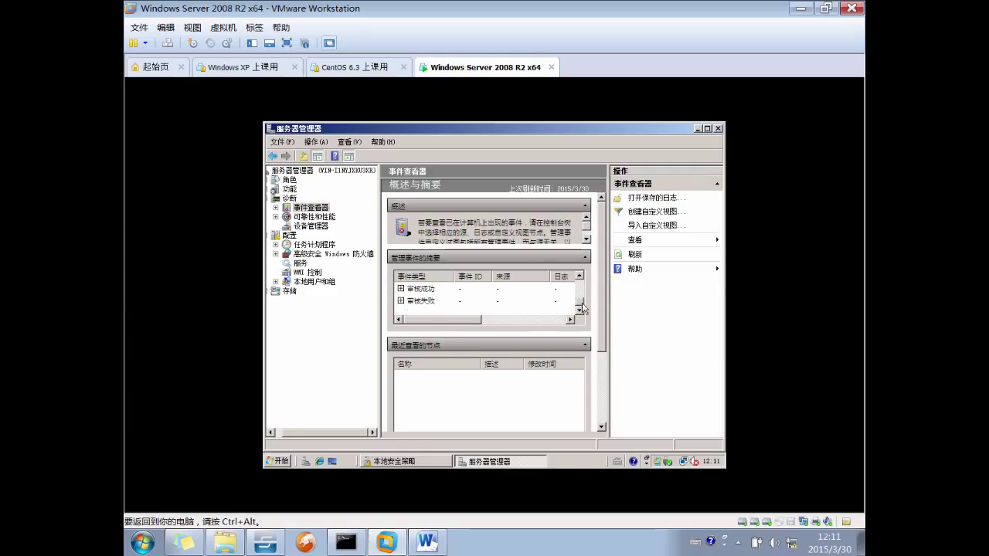
click(401, 300)
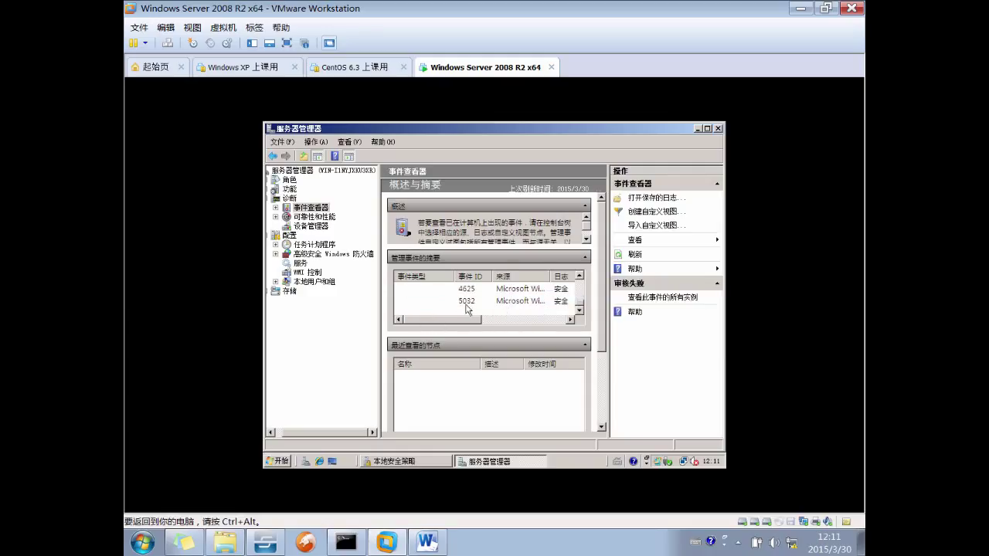
scroll(508, 312, up, 1)
click(401, 301)
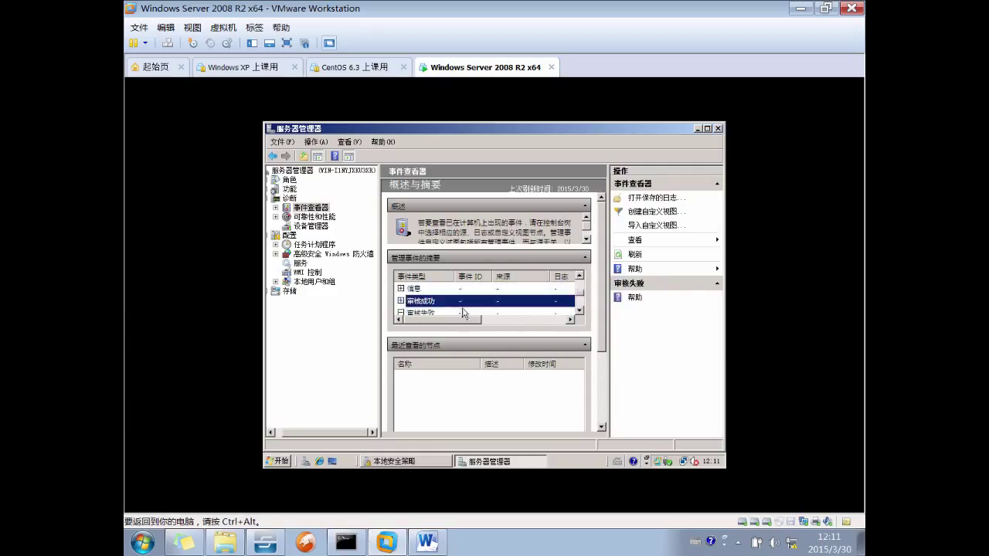
scroll(457, 306, down, 1)
scroll(471, 309, down, 5)
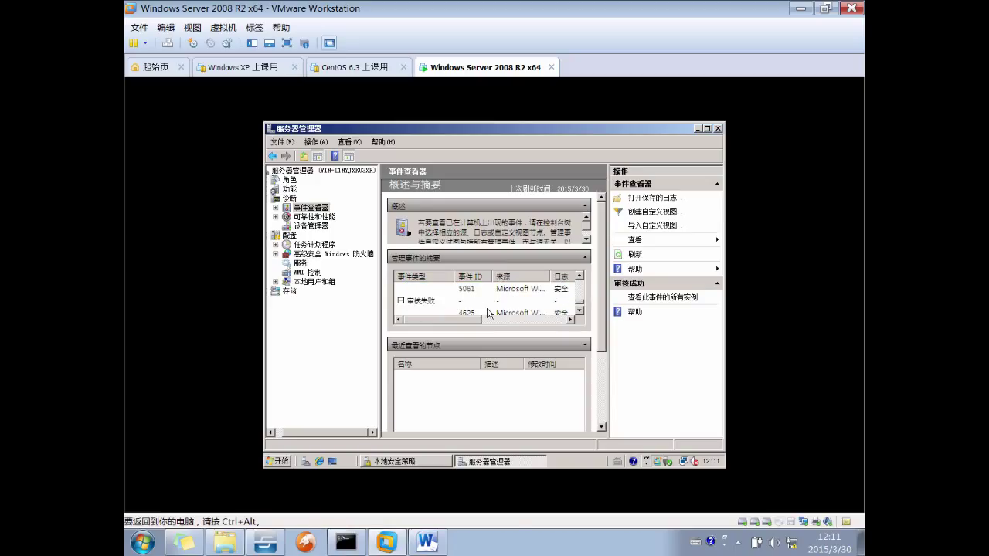
Return to 本地安全策略 and review the audit policies for policy change, system events, privilege use and account management.
click(417, 463)
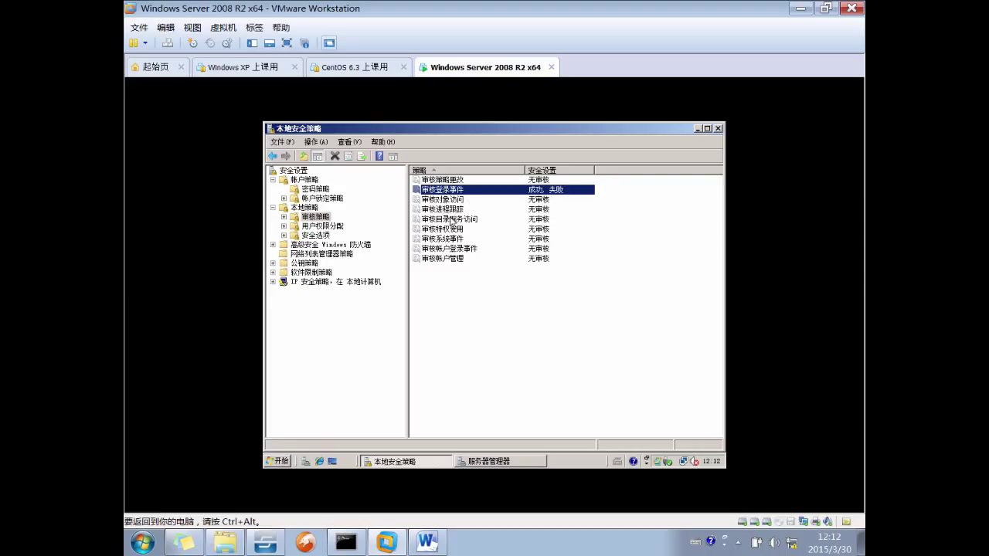
click(451, 181)
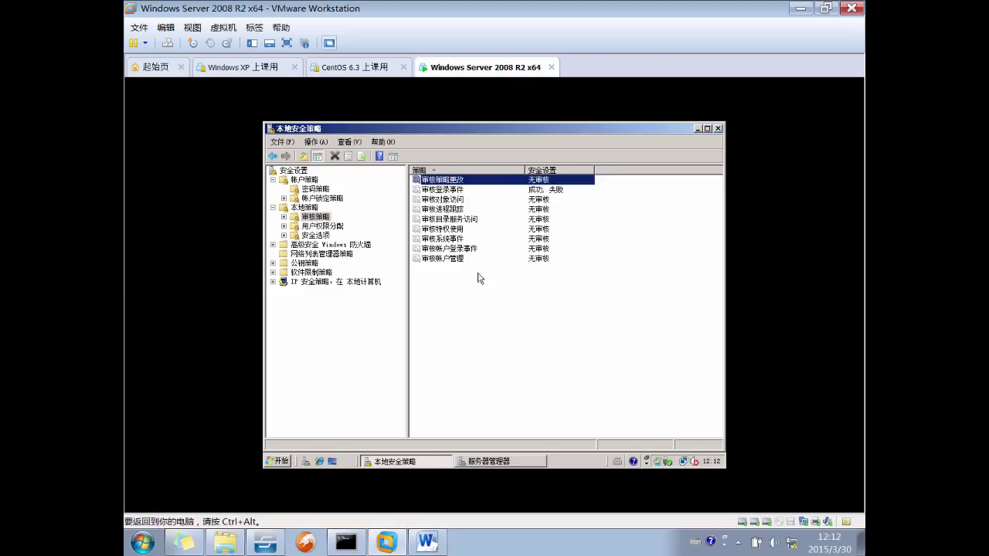
click(458, 240)
click(458, 230)
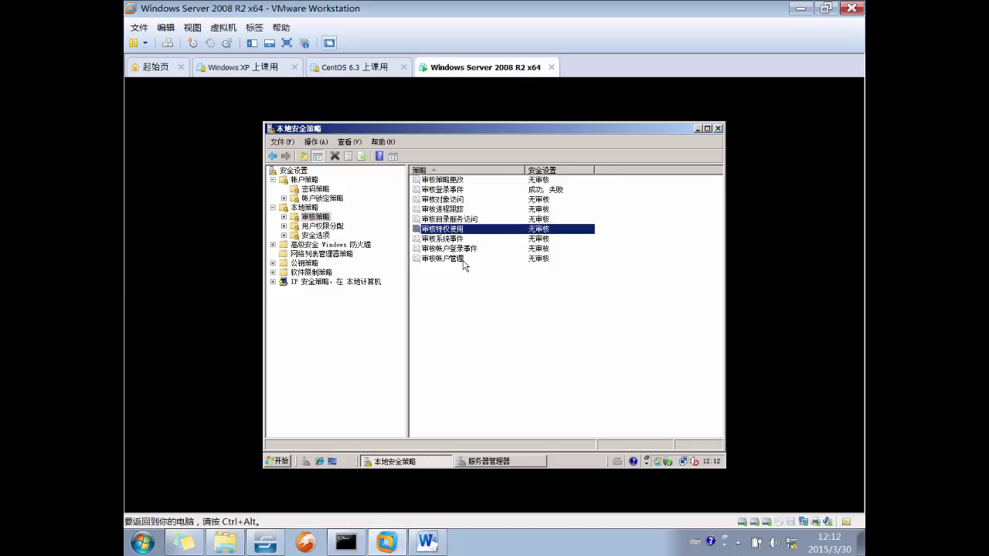
click(454, 261)
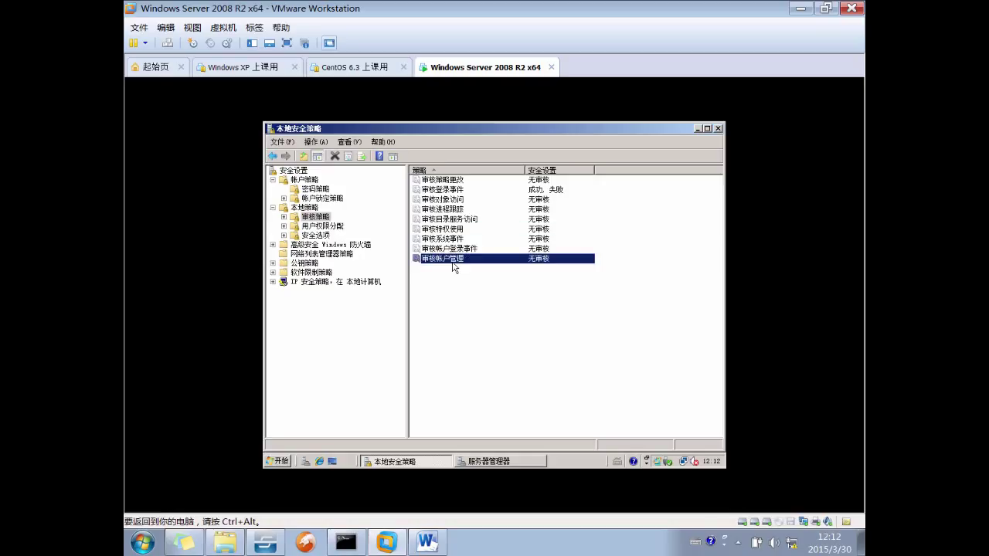
click(448, 231)
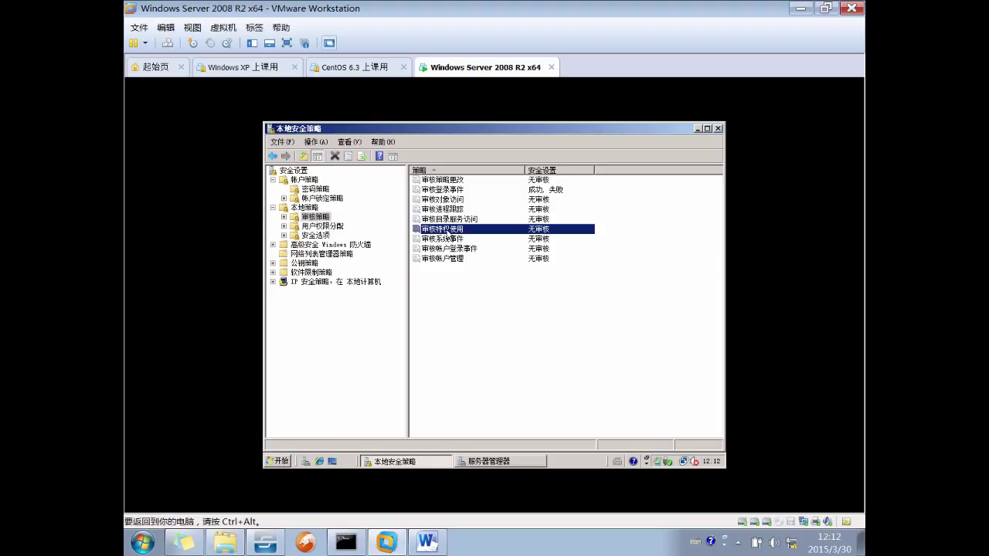
click(442, 258)
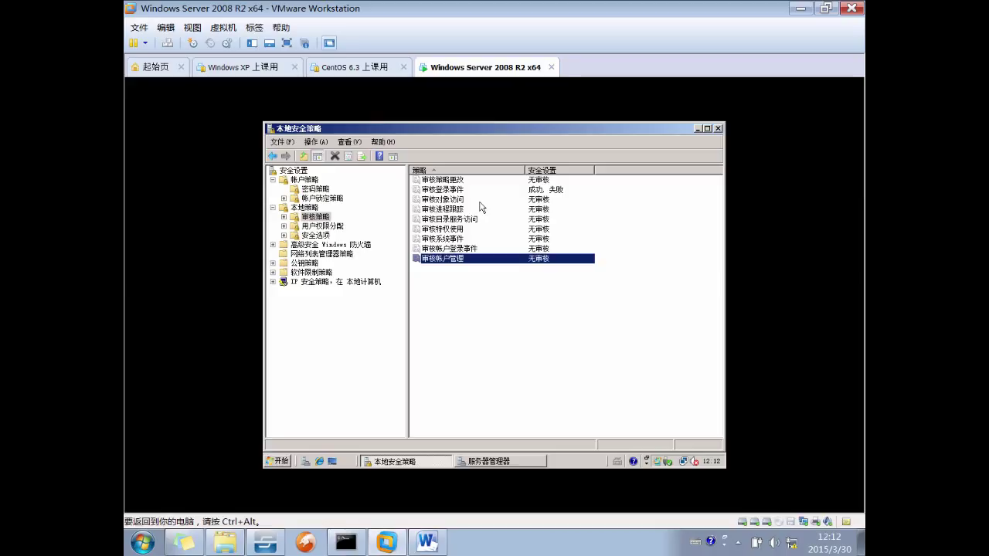
Read the 说明 description of the 审核目录服务访问 policy and close its properties without changes.
right_click(464, 219)
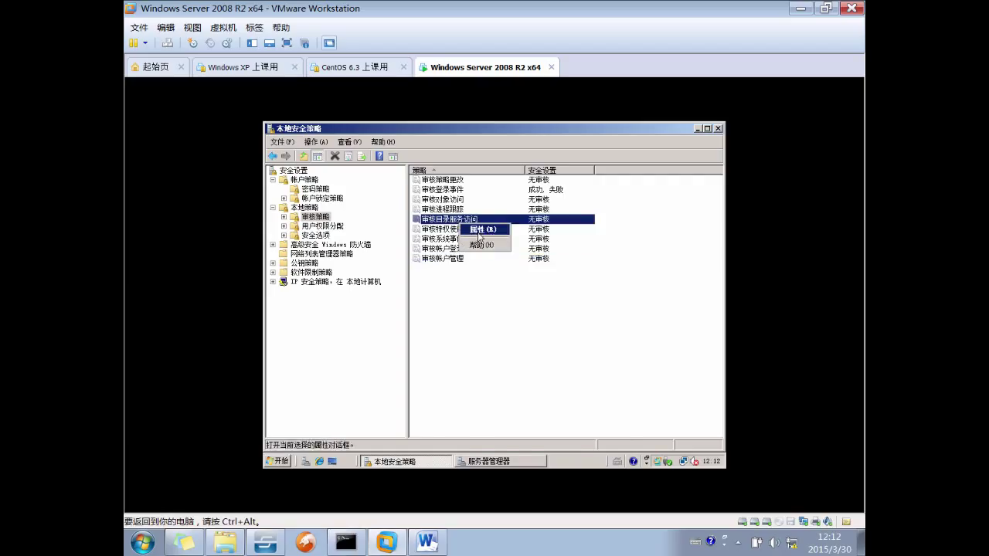
click(471, 229)
click(470, 210)
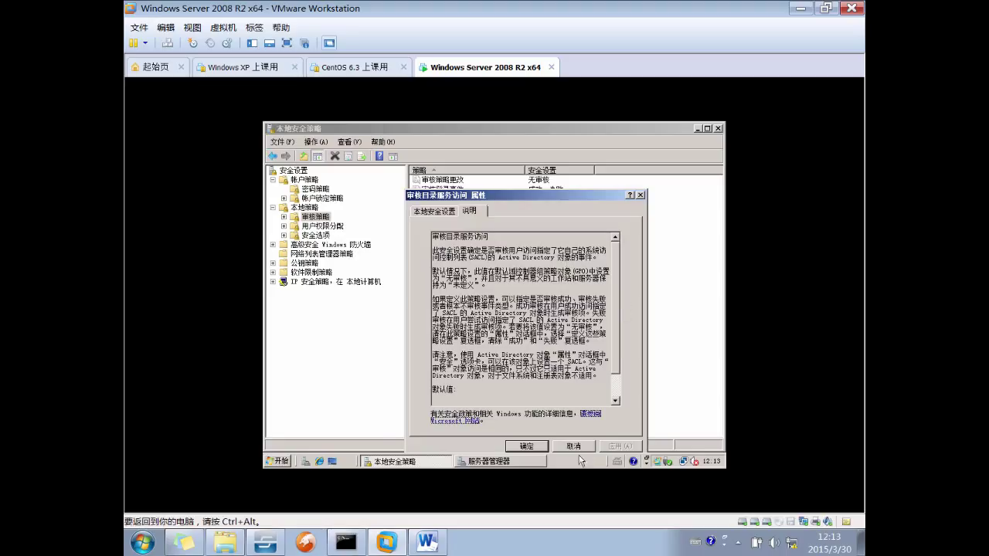
click(576, 447)
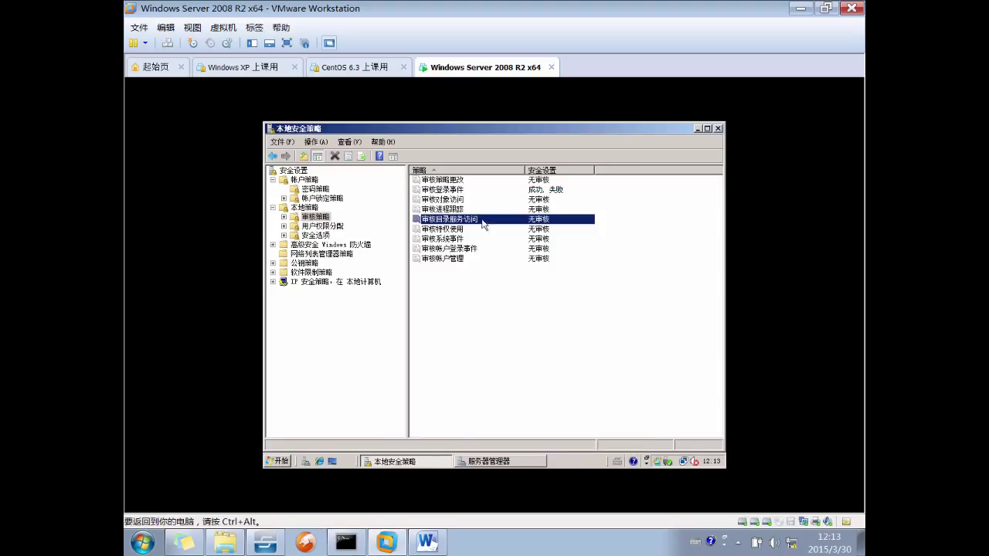
click(479, 295)
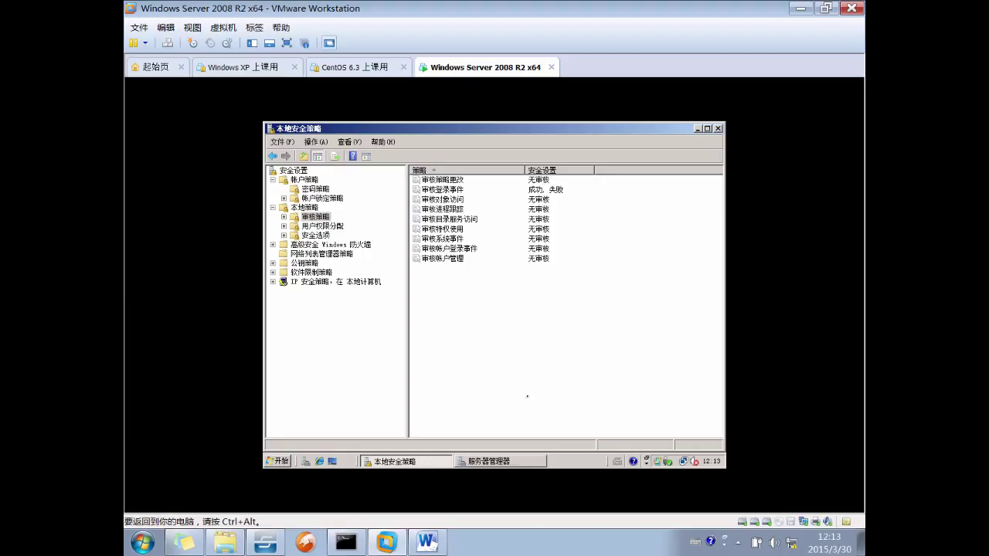
Switch to 服务器管理器 and examine events 4625 and 5032 under 审核失败 in the Event Viewer summary.
click(513, 463)
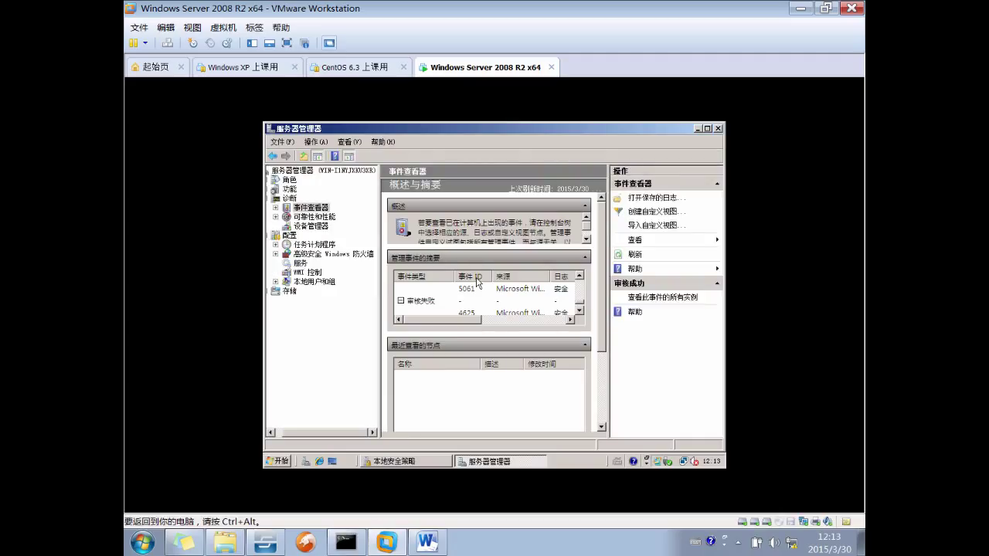
click(511, 312)
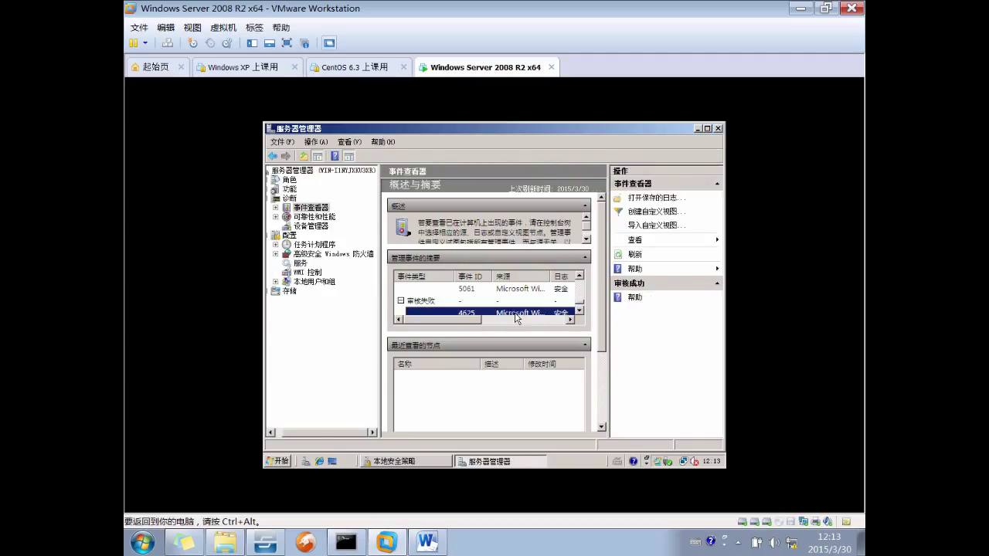
click(513, 302)
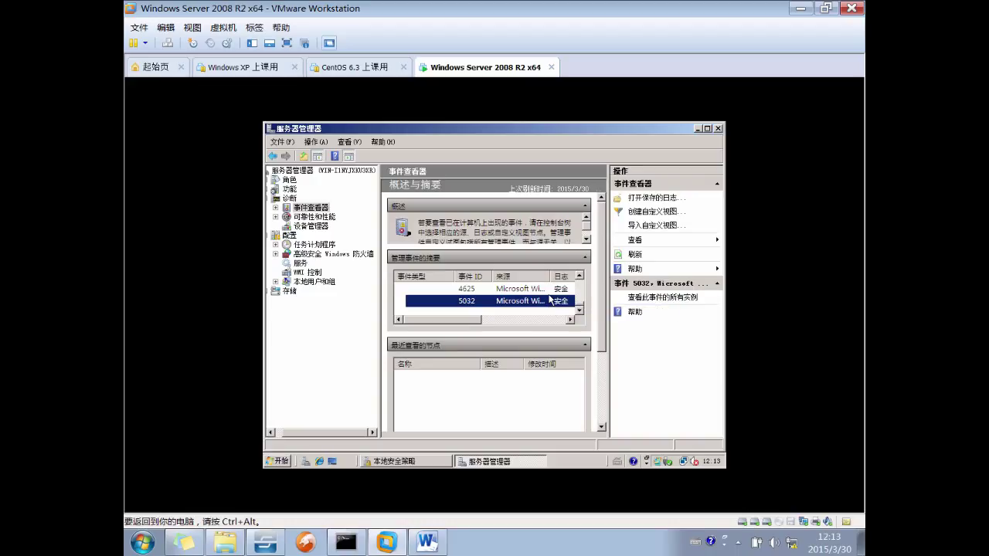
Return to 本地安全策略 and view 用户权限分配 and 安全选项 under the local policies.
click(427, 463)
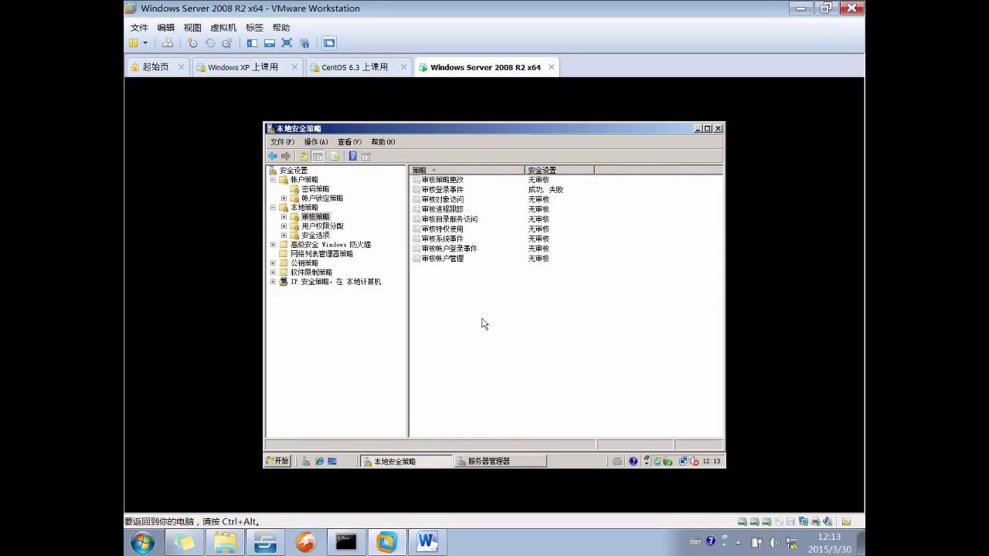
click(321, 227)
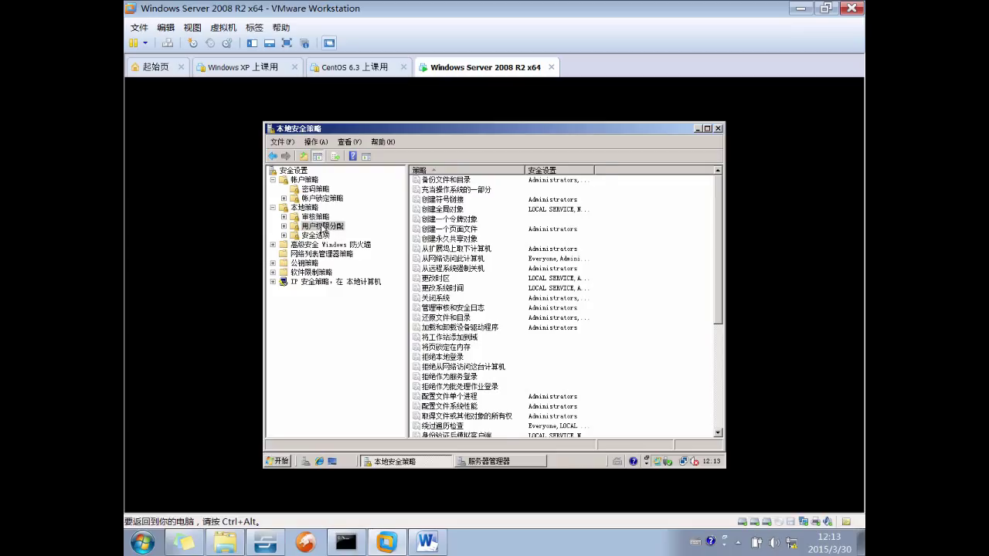
click(318, 234)
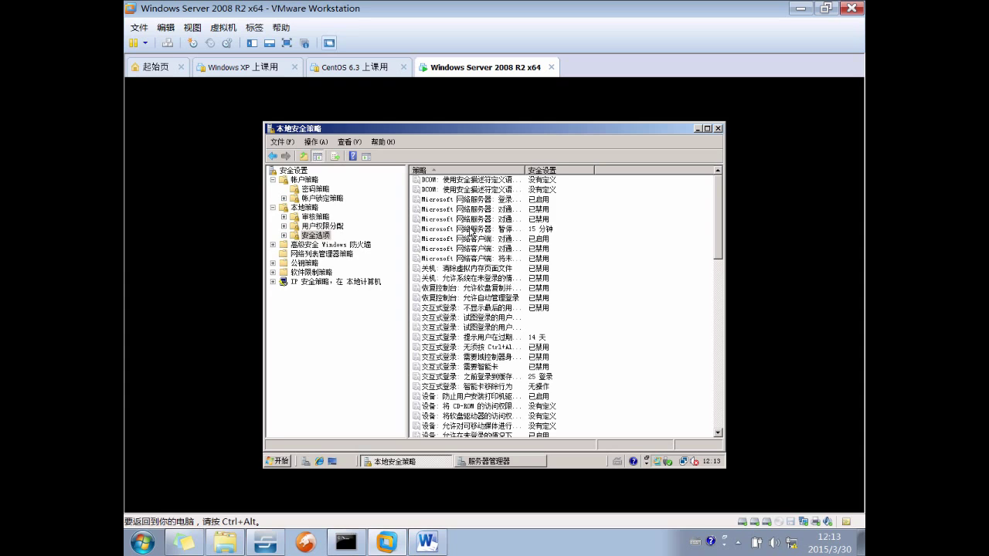
Widen the policy name and security setting columns of the 安全选项 list.
drag(526, 169, 550, 169)
drag(618, 168, 641, 168)
drag(550, 169, 572, 169)
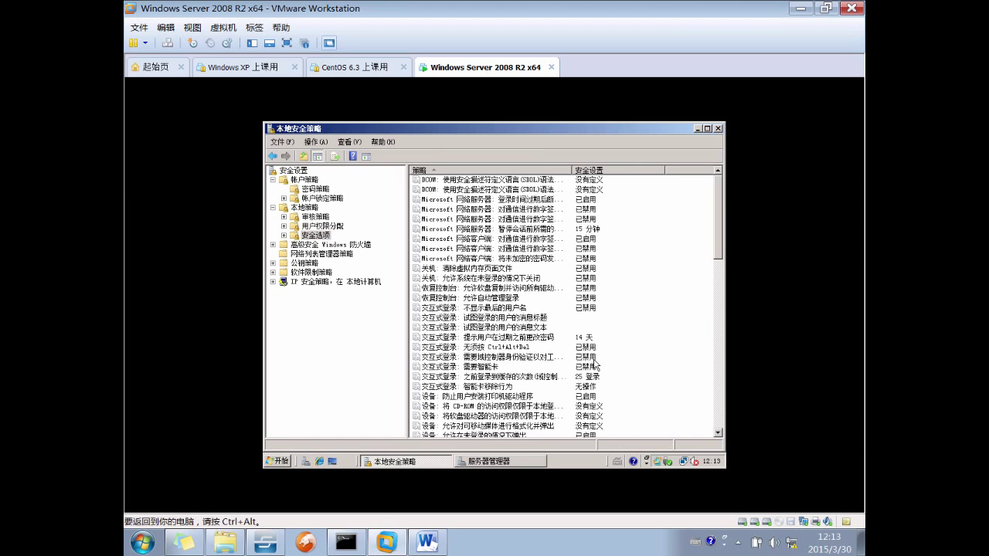
Review the 安全选项 entries, including the domain member, 用户帐户控制 and 网络访问 policies.
scroll(595, 364, down, 10)
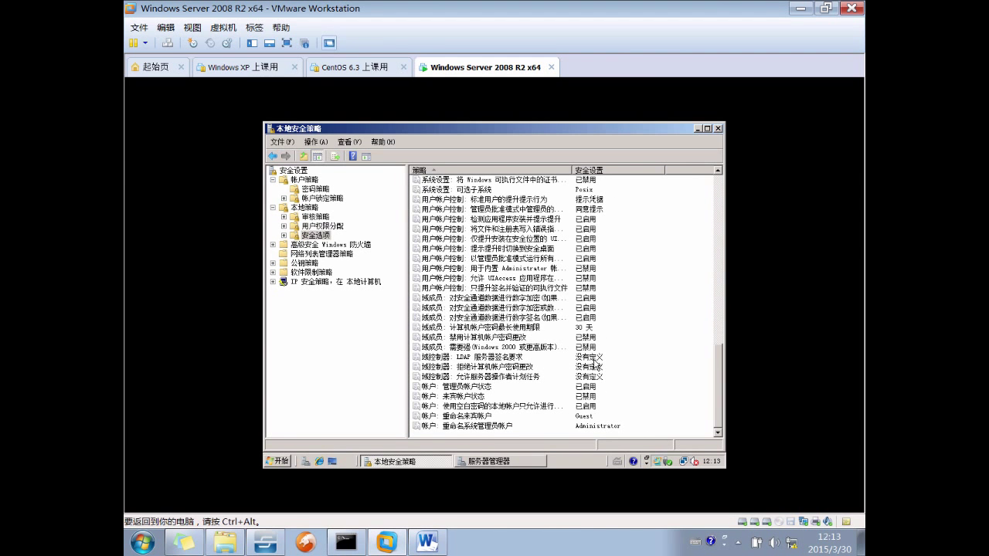
scroll(595, 366, up, 2)
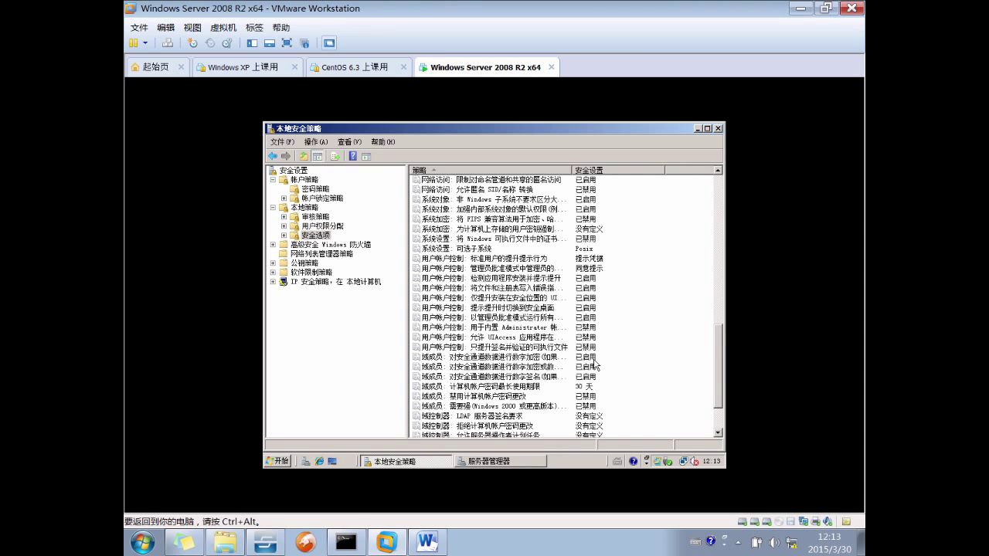
scroll(594, 364, down, 2)
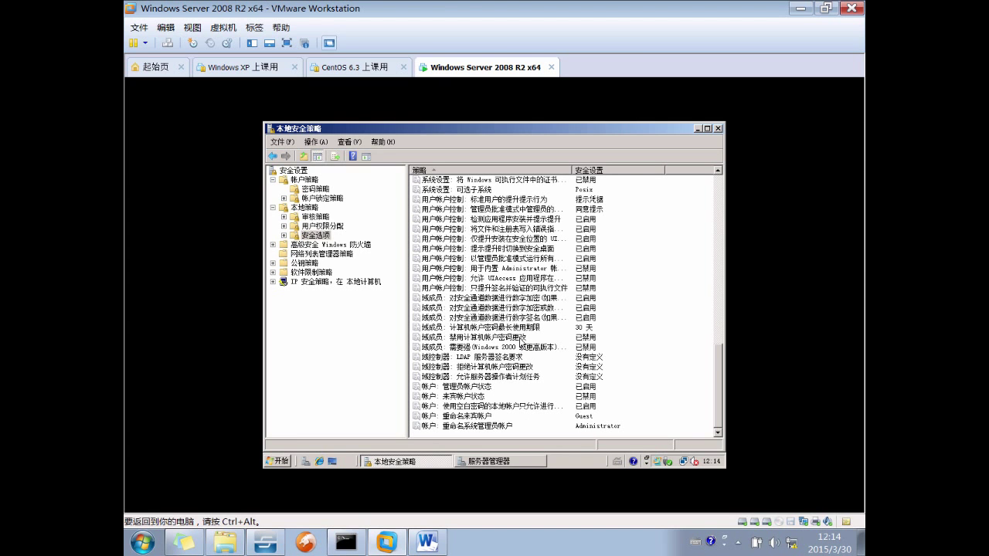
click(521, 340)
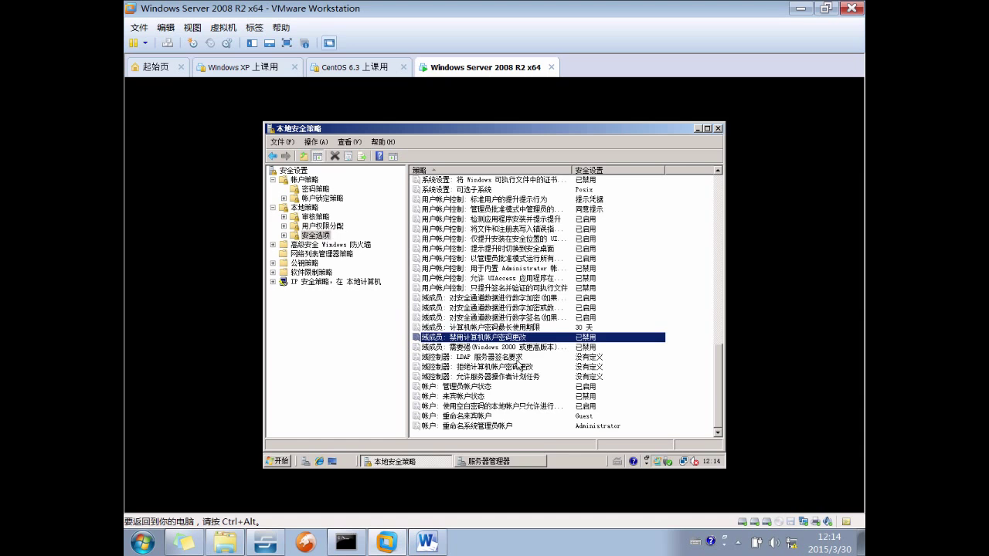
scroll(519, 368, up, 2)
click(468, 320)
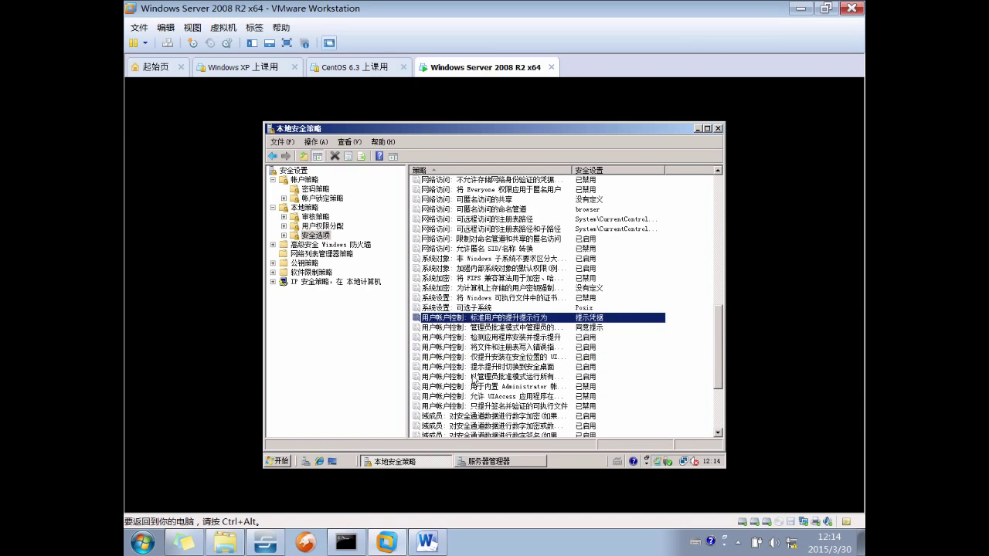
scroll(475, 380, up, 3)
click(481, 268)
scroll(491, 352, up, 3)
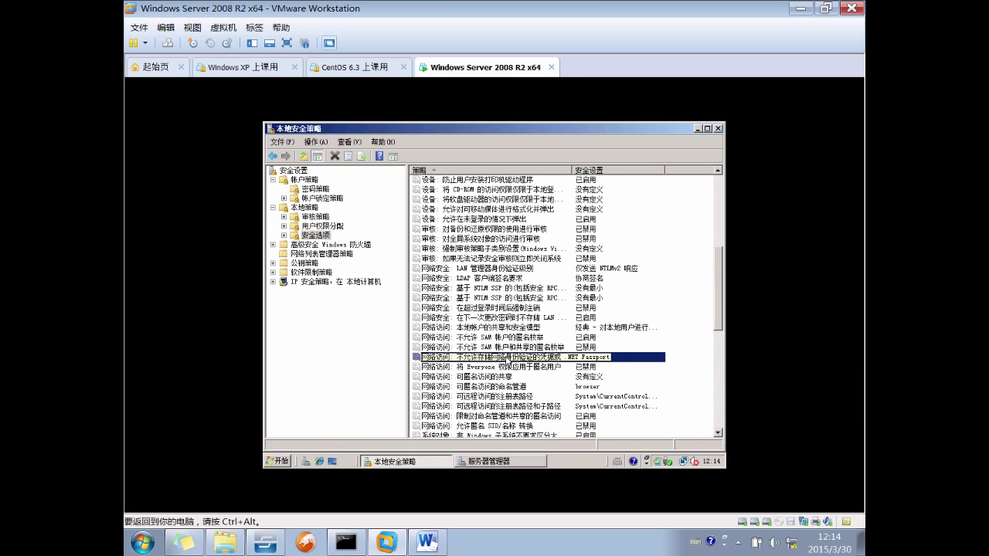
scroll(510, 359, down, 1)
click(515, 340)
scroll(528, 349, down, 1)
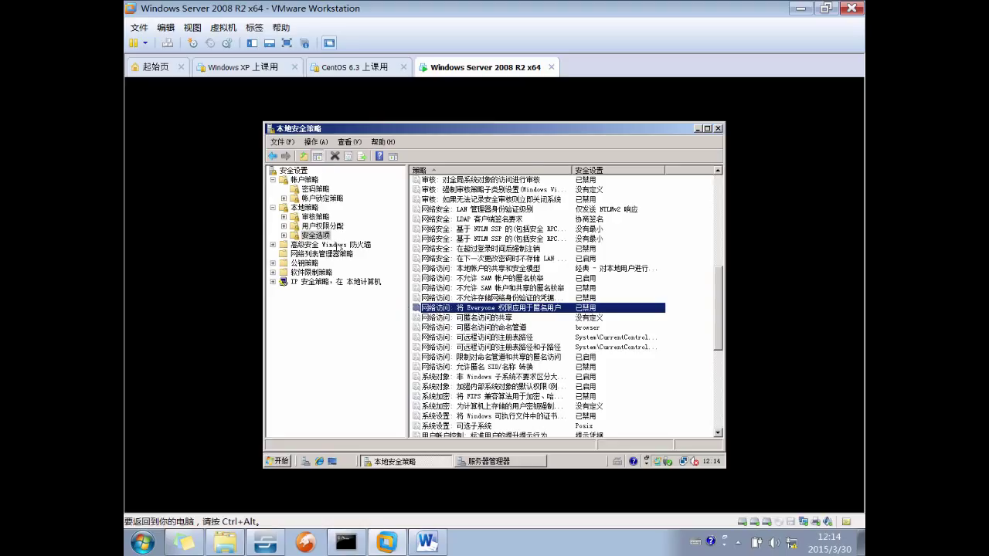
Expand 高级安全 Windows 防火墙 and open the local group policy firewall overview beneath it.
click(294, 245)
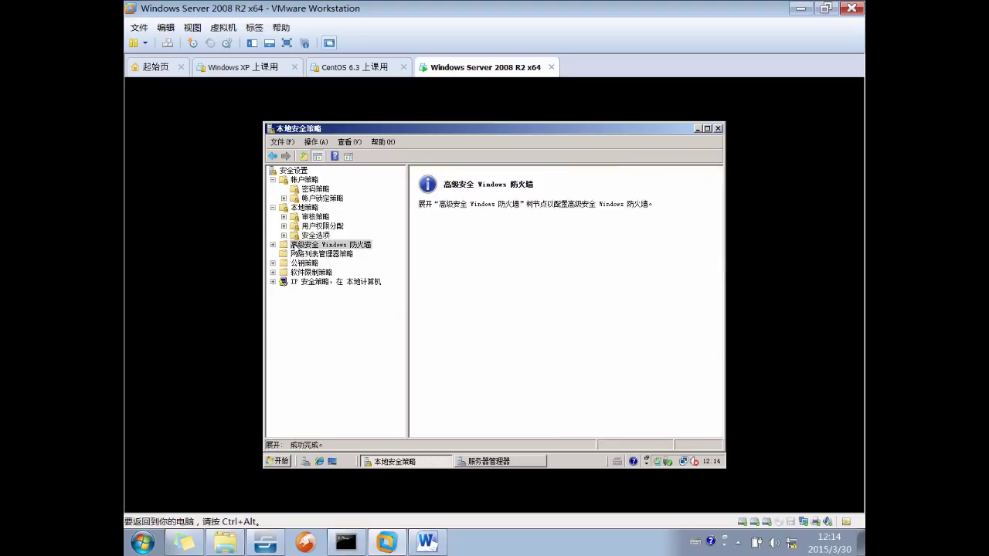
click(272, 245)
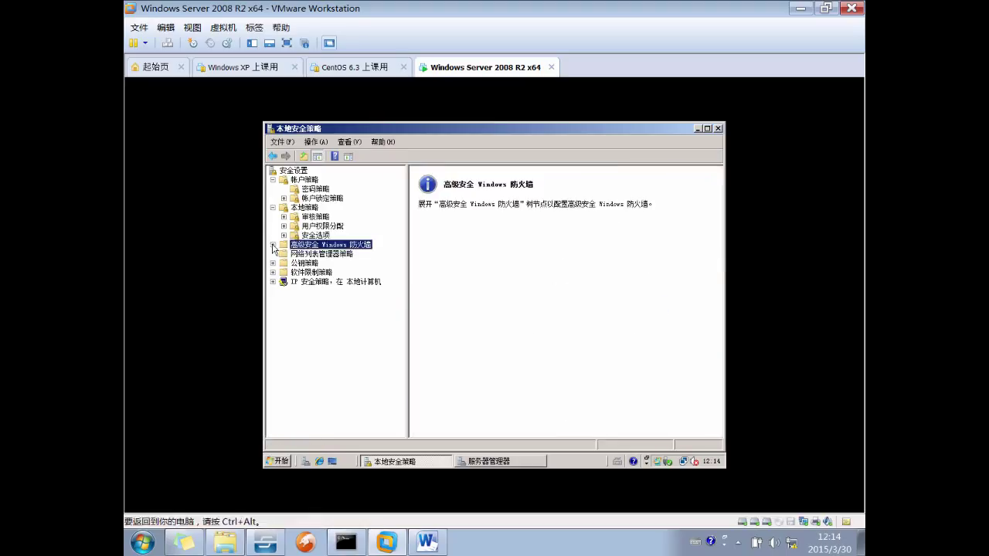
click(352, 255)
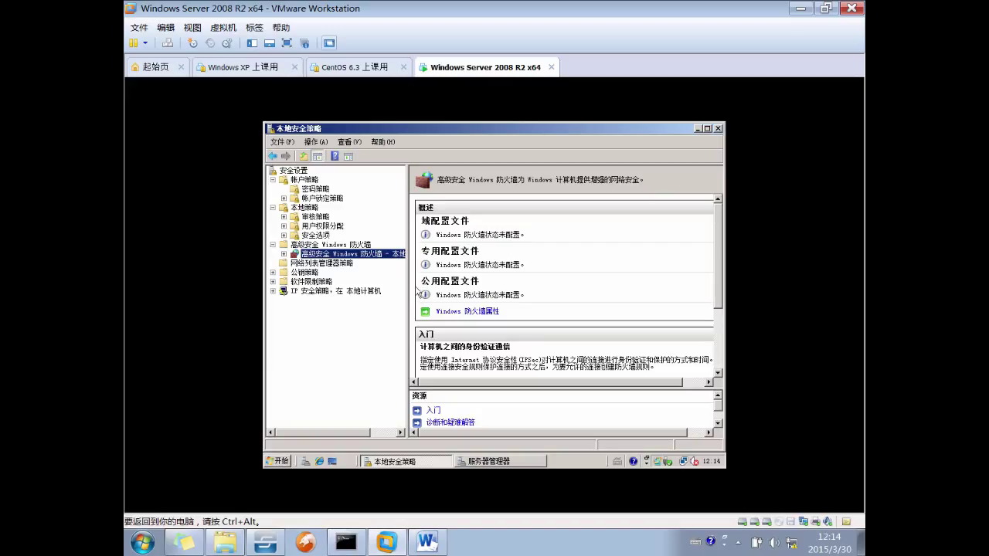
Review the firewall properties for the domain, private and public profiles and IPSec settings, closing them without changes.
right_click(377, 255)
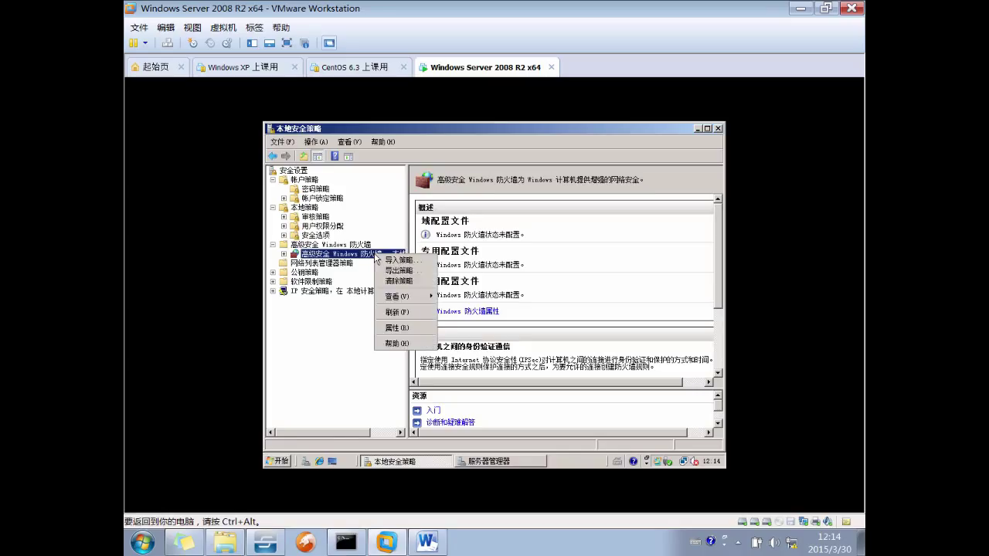
click(402, 327)
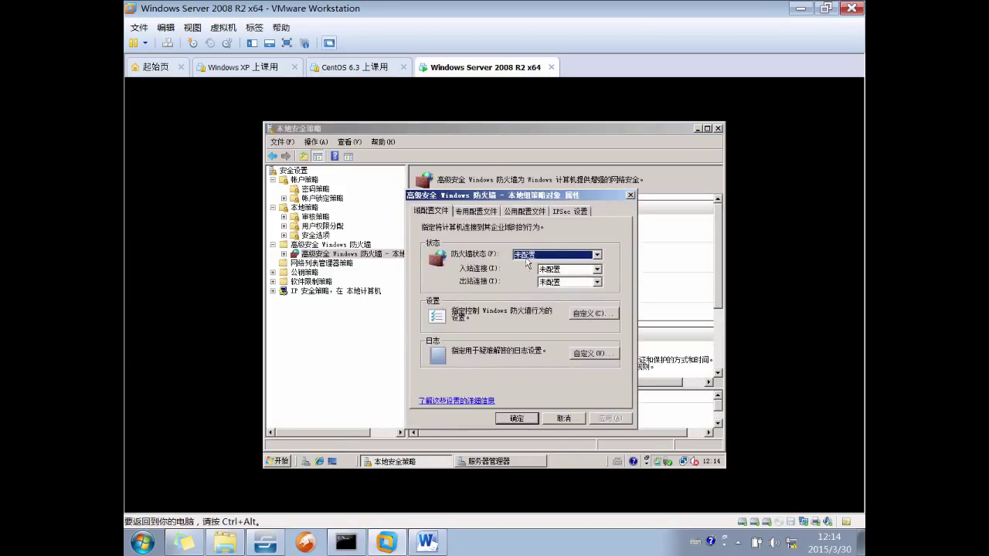
click(468, 212)
click(513, 213)
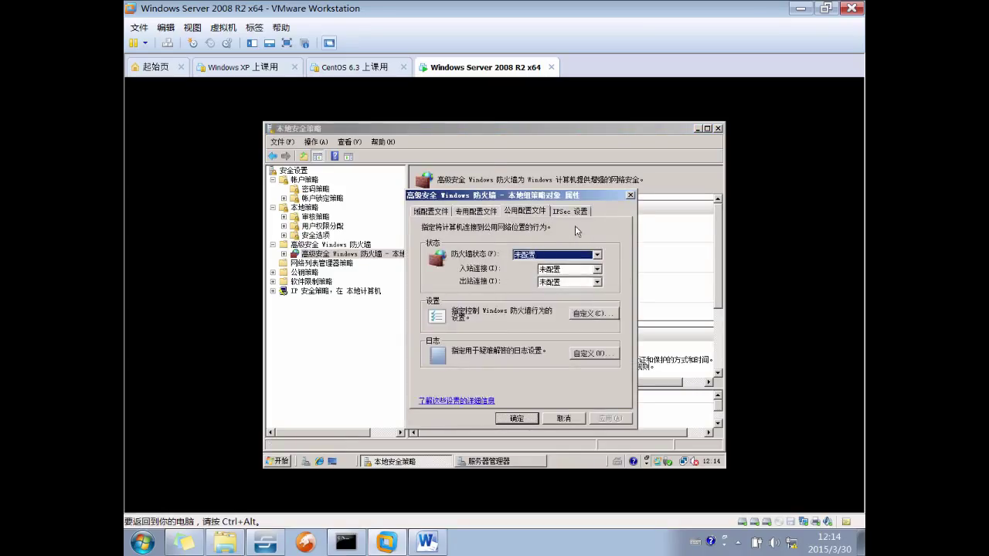
click(571, 213)
click(550, 420)
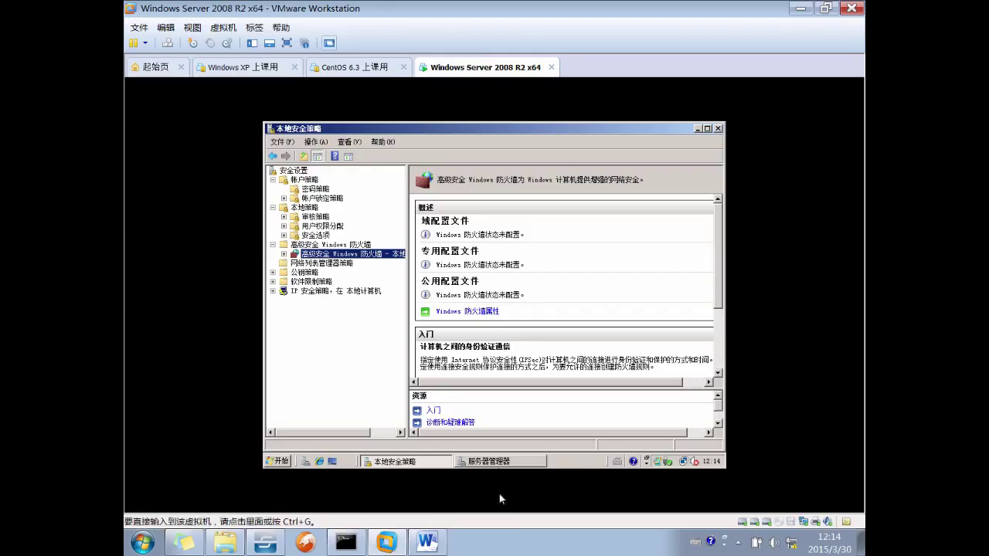
Switch to the Word document 笔记.docx and enter "ISA 2010" below the Raid list.
click(426, 542)
key(ctrl+shift)
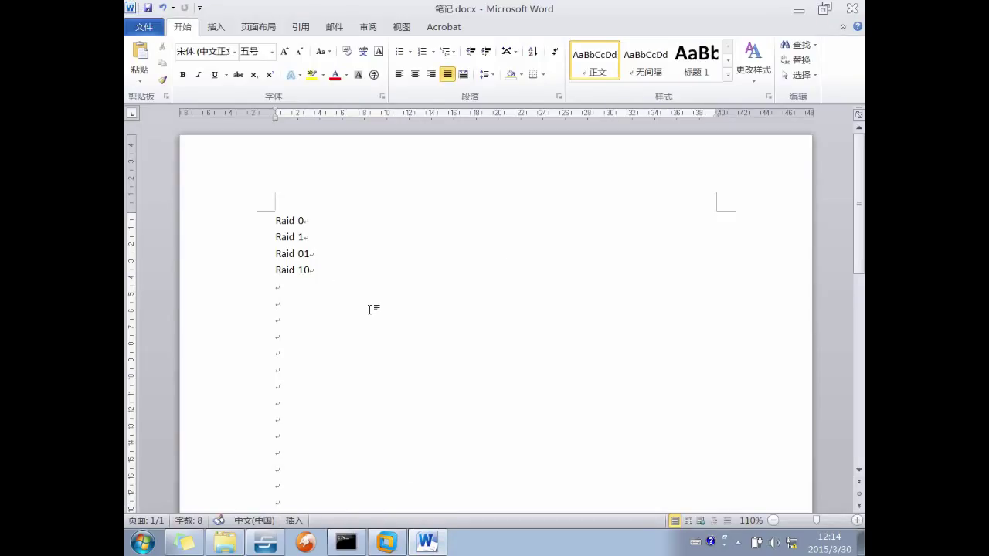
key(ctrl+shift)
text(ISA)
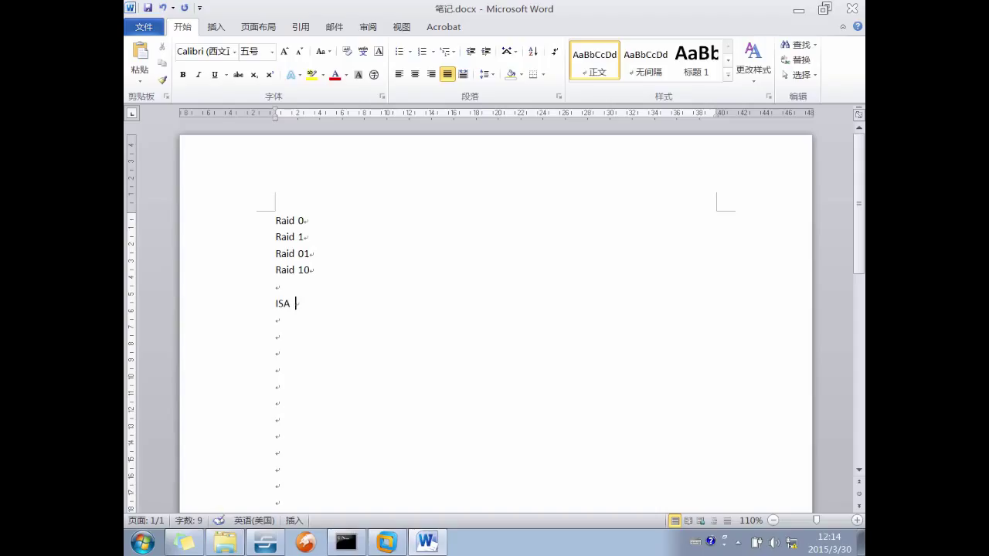
text( 2010)
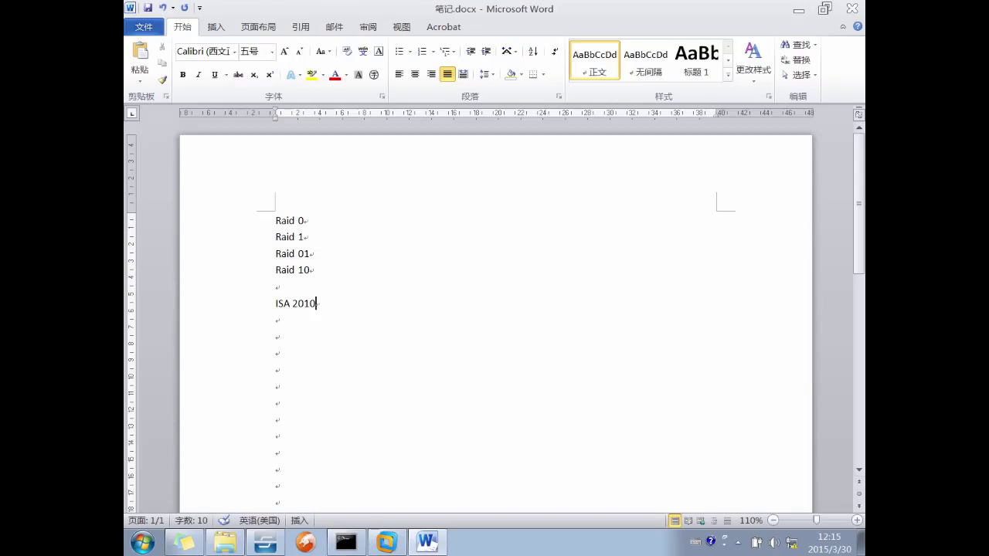
Delete "2010" from the ISA line and switch back to the virtual machine in VMware Workstation.
key(BackSpace)
key(BackSpace)
key(BackSpace)
key(BackSpace)
key(alt+Tab)
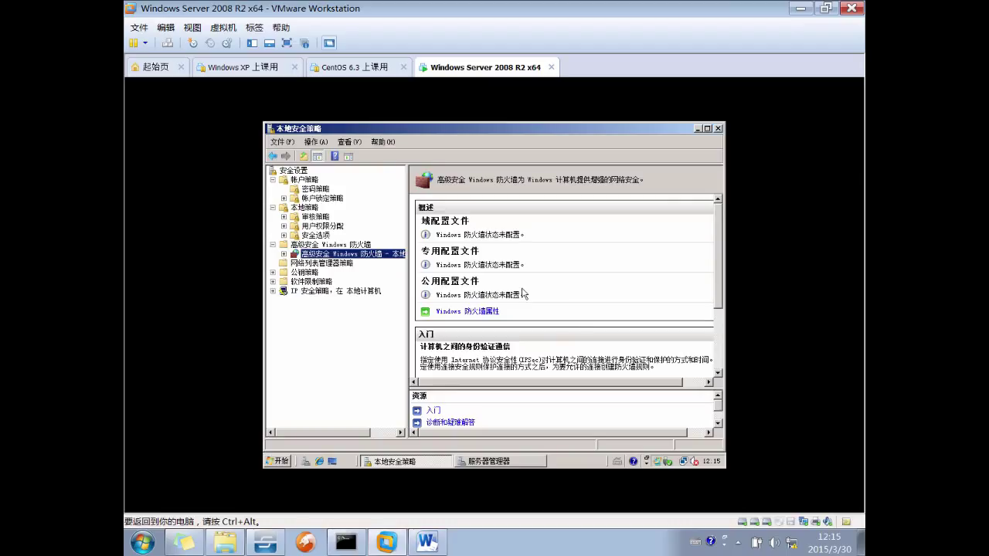
Look through 网络列表管理器策略, 公钥策略 with its 加密文件系统 node, and 软件限制策略.
click(321, 263)
click(305, 272)
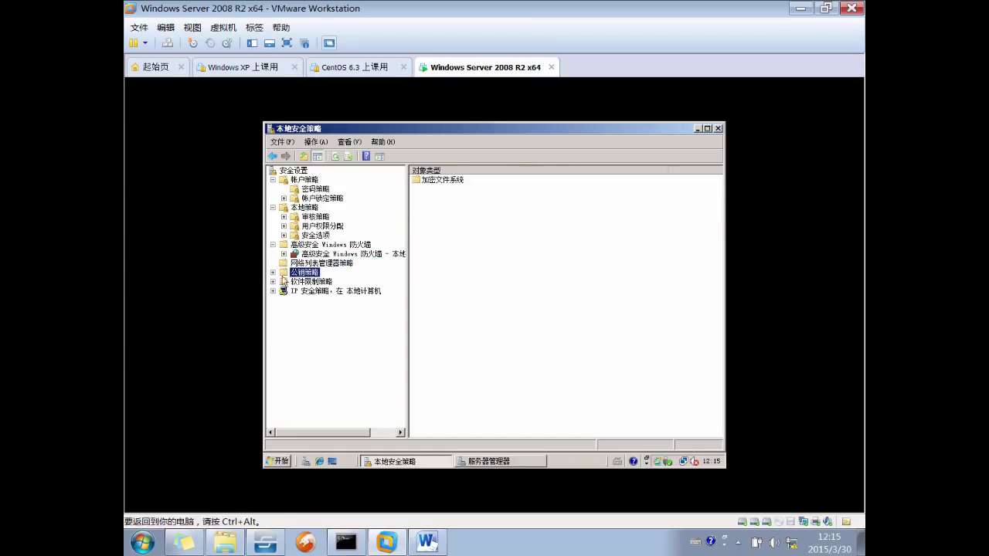
click(272, 272)
click(324, 282)
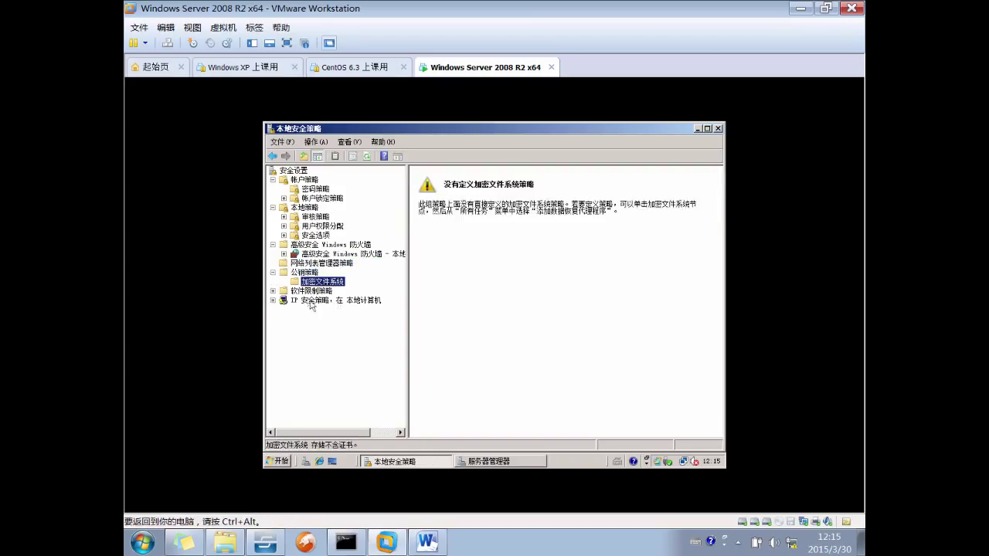
click(309, 292)
click(273, 291)
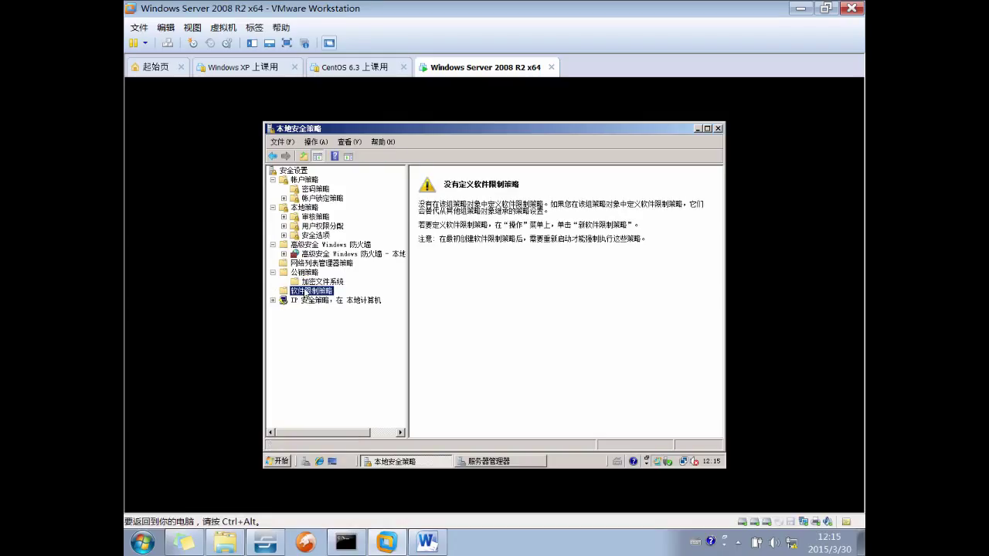
Collapse the expanded policy branches and view the IP 安全策略 for the local computer.
click(272, 272)
click(272, 245)
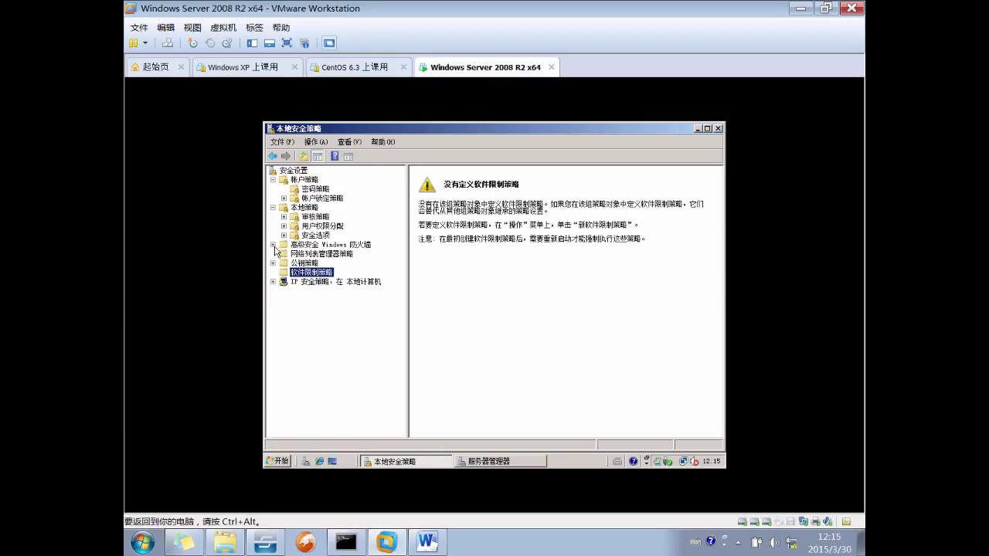
click(273, 207)
click(273, 180)
click(332, 237)
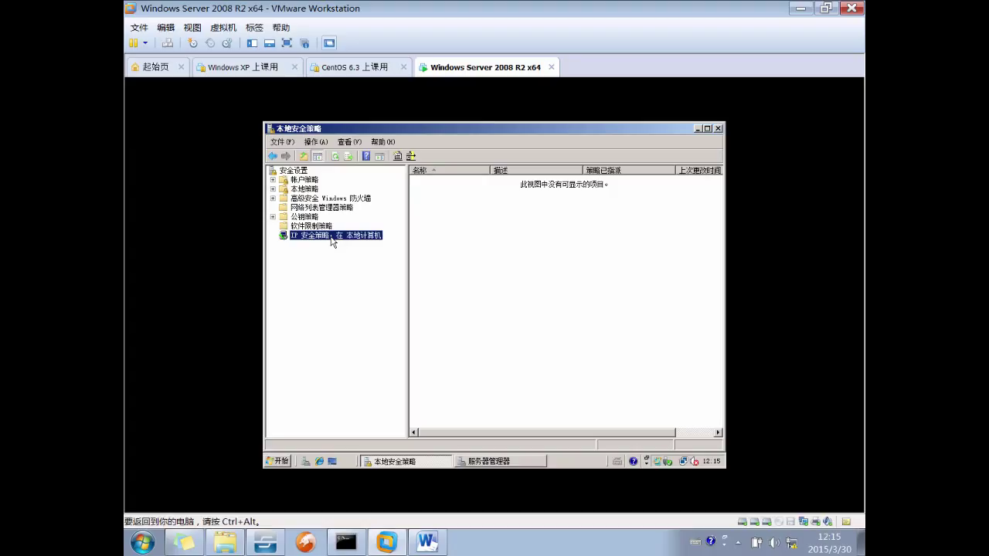
key(ctrl+alt)
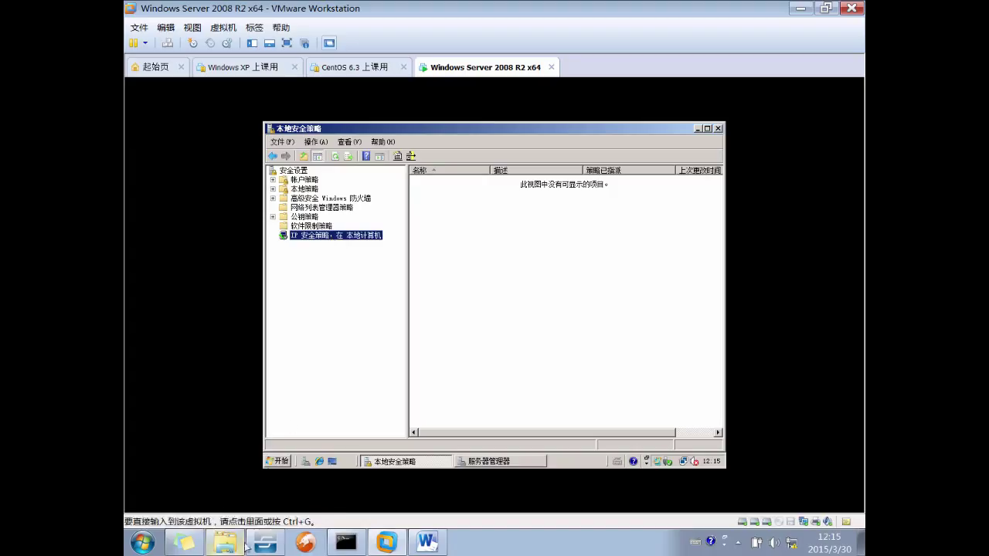
Look at the host computer's system information and its advanced system properties, leaving every setting as it is.
click(852, 539)
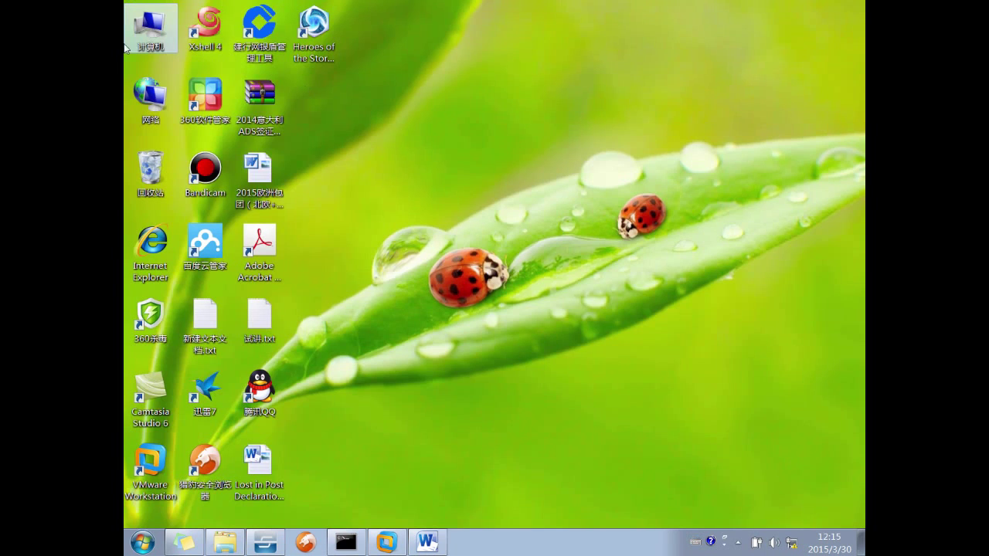
right_click(154, 28)
click(217, 205)
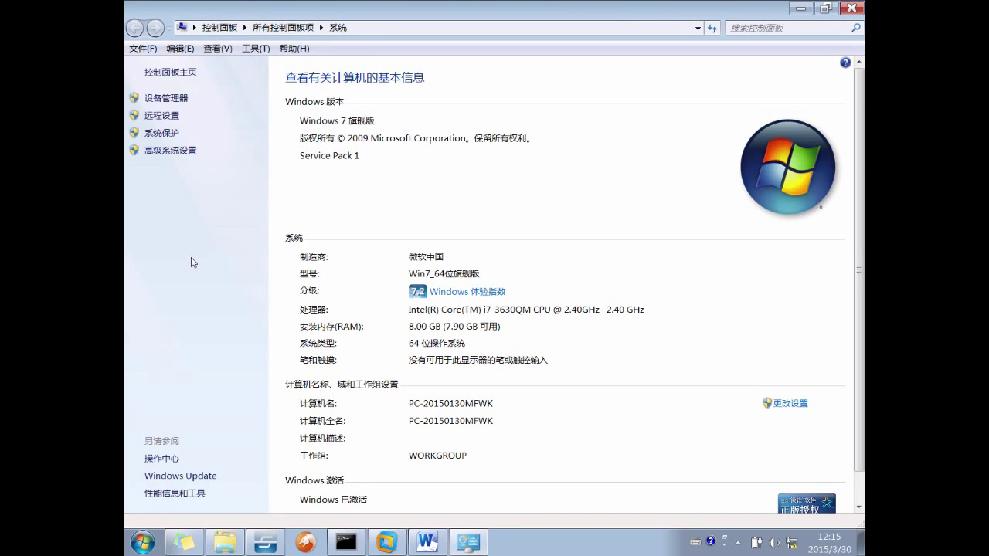
click(168, 153)
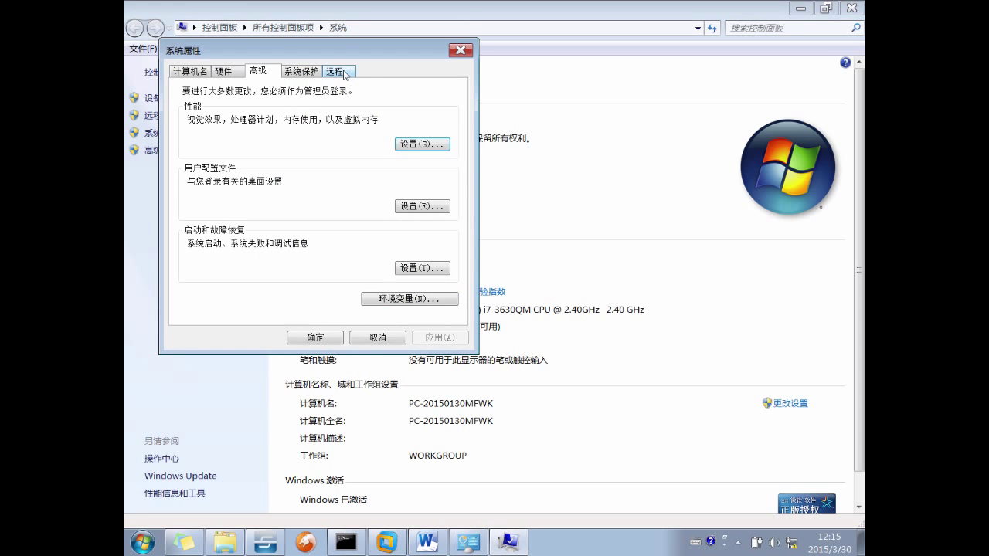
click(379, 341)
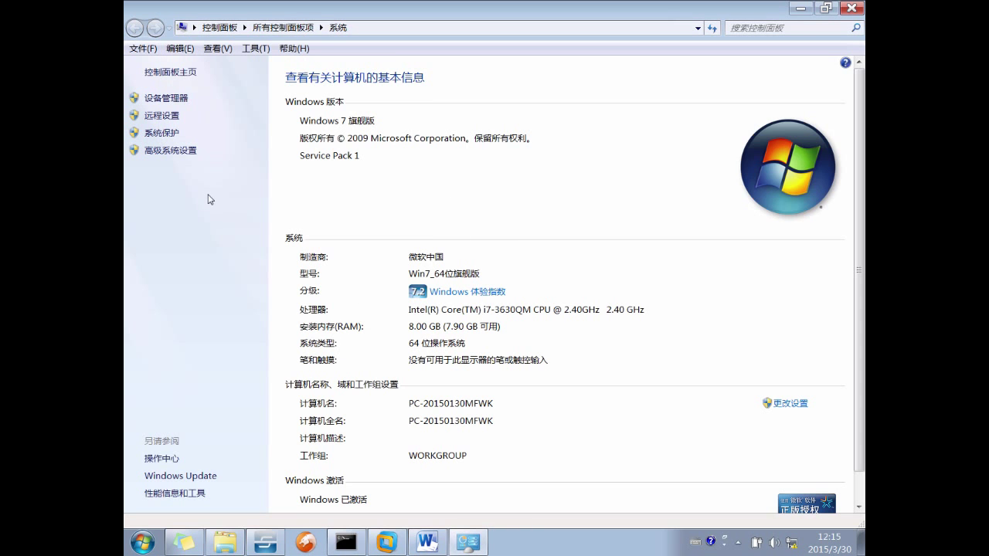
click(857, 10)
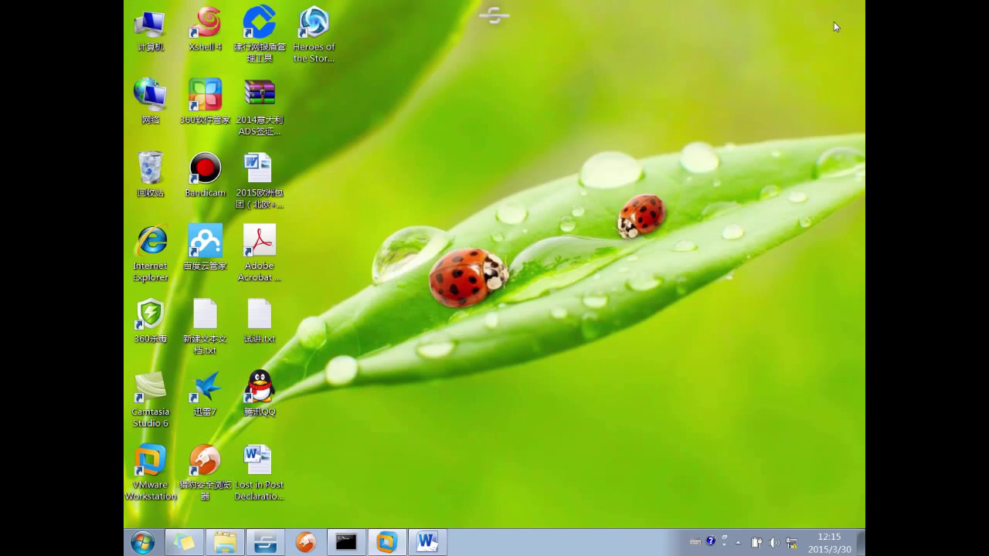
View the host's network properties and the 高级共享设置 page with its 家庭或工作 and 公用 profiles.
right_click(155, 90)
click(197, 184)
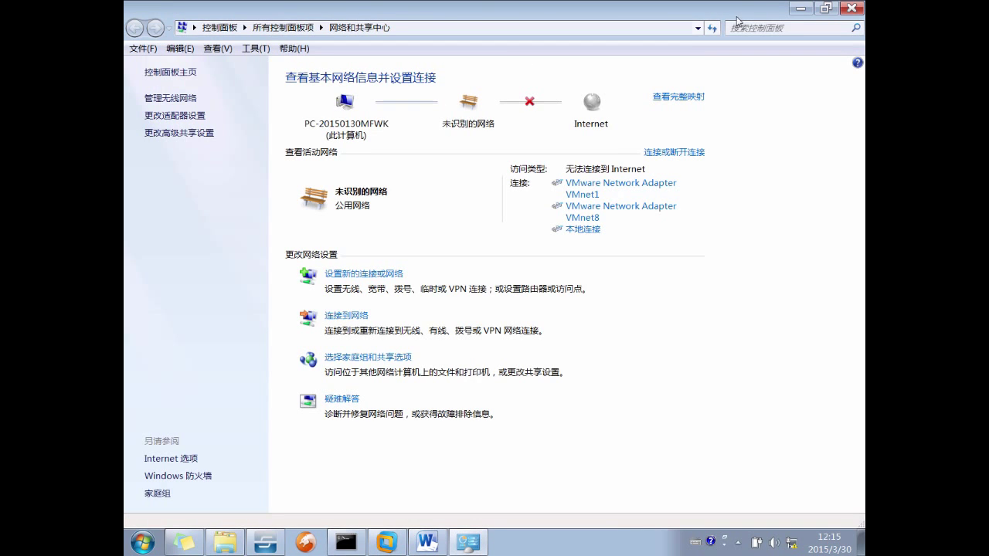
click(164, 132)
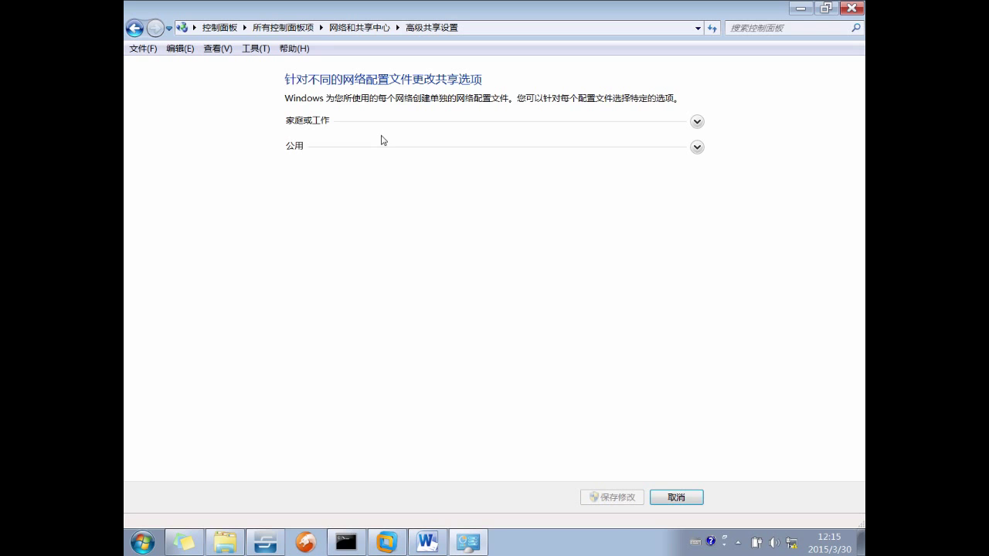
click(851, 8)
Look at the host's 设备和打印机 window and at the Windows 防火墙 page in 控制面板.
click(142, 542)
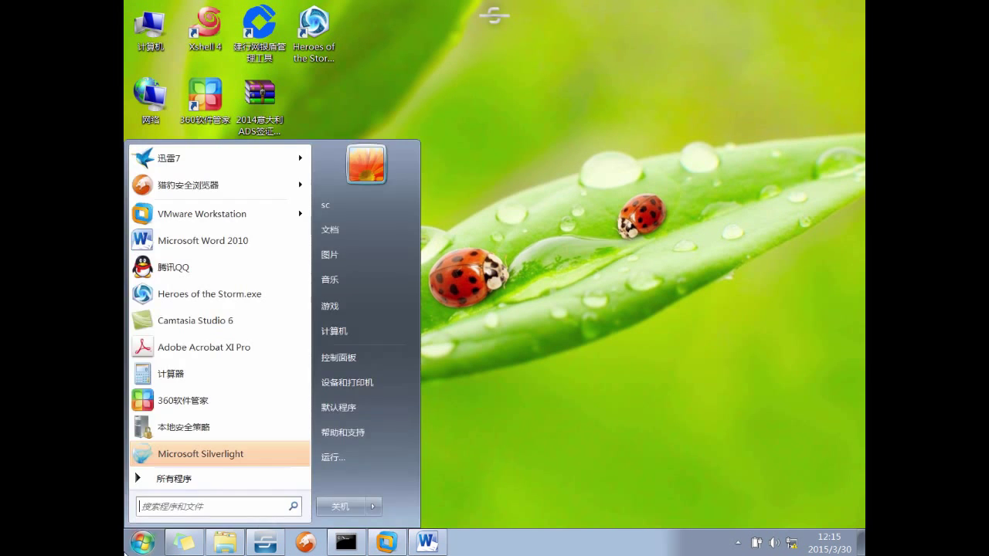
click(366, 380)
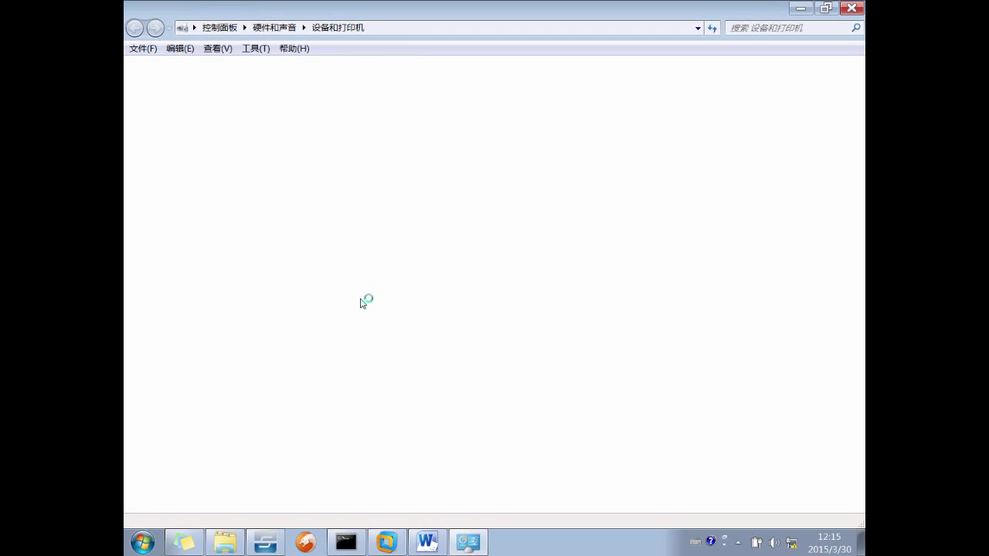
click(851, 8)
click(142, 542)
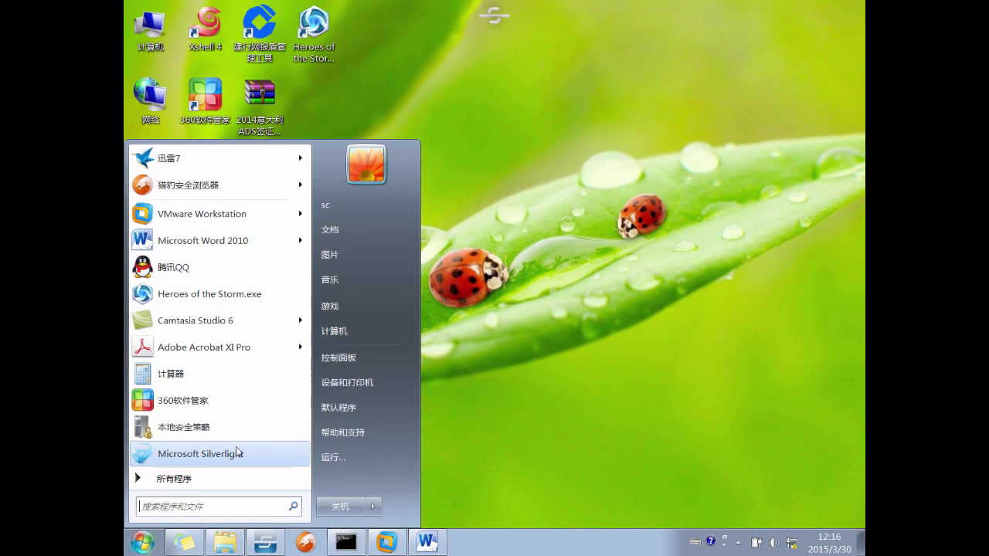
click(349, 357)
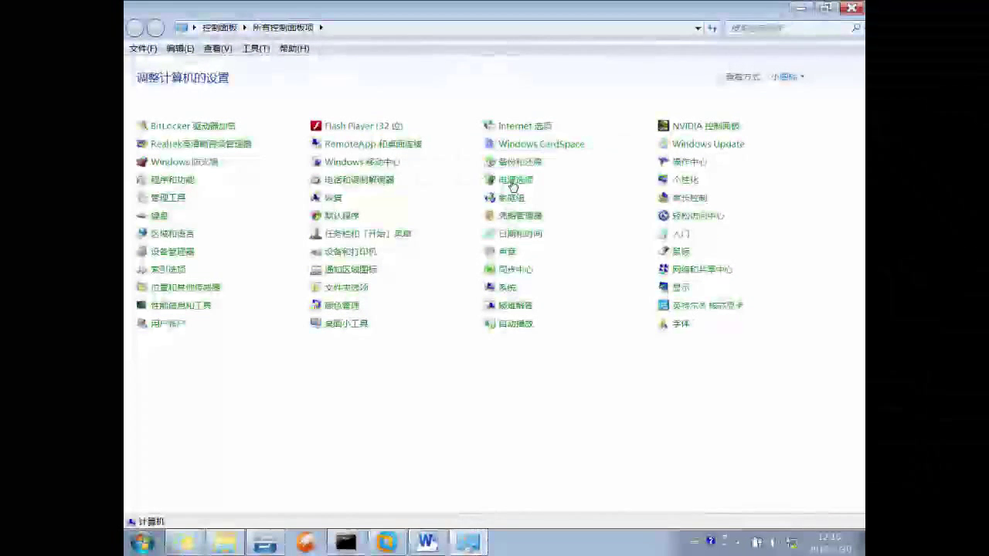
click(210, 163)
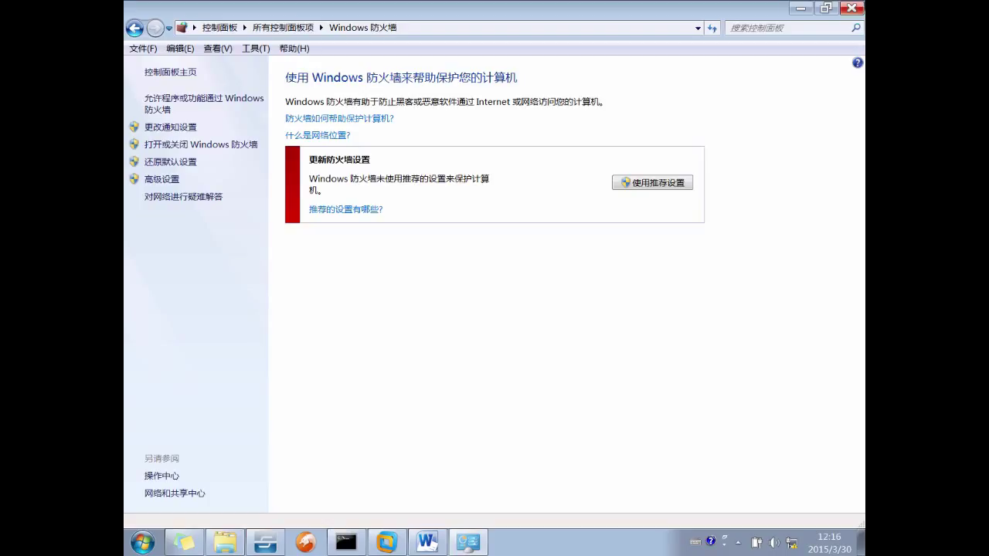
click(851, 8)
Return to the Windows Server 2008 R2 virtual machine in VMware Workstation and close its 服务器管理器 window.
click(384, 543)
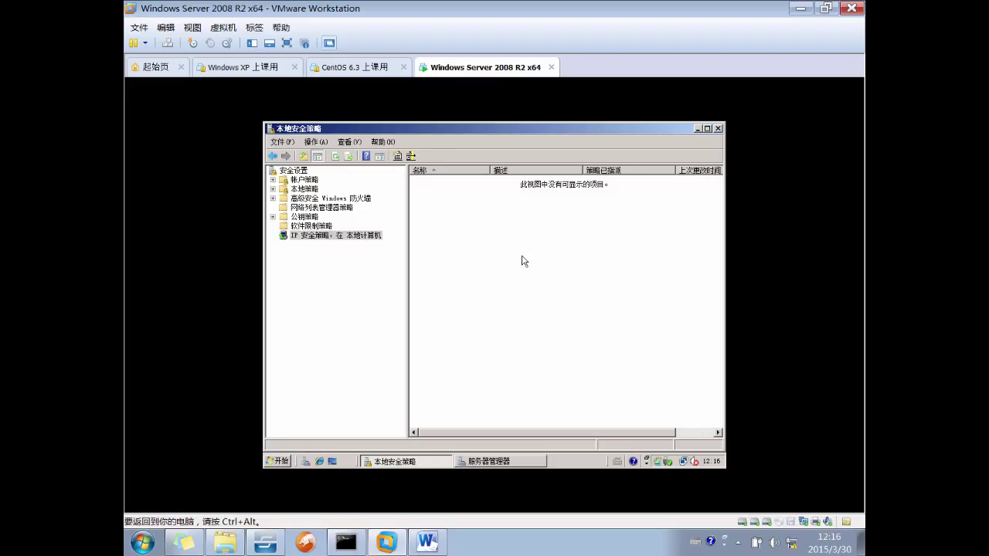
click(511, 461)
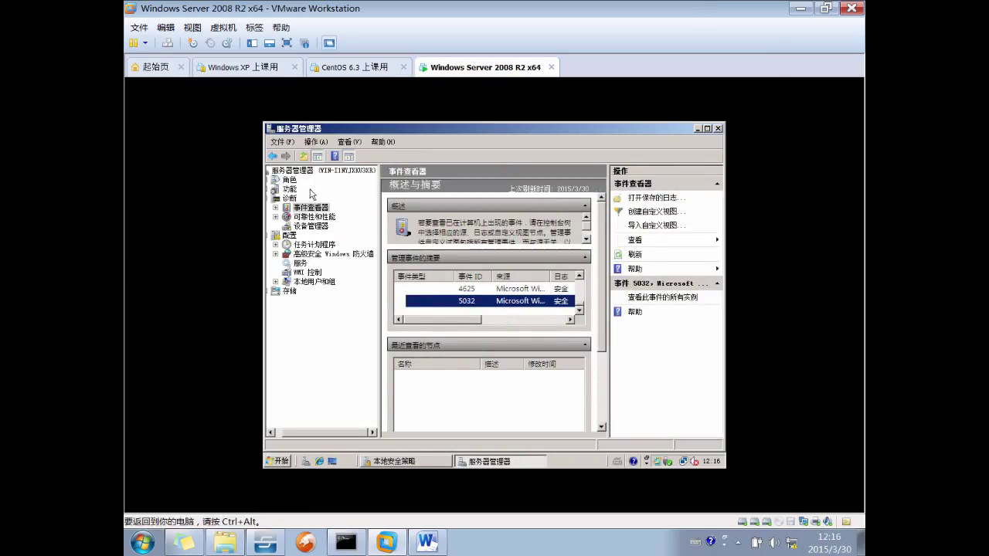
click(716, 129)
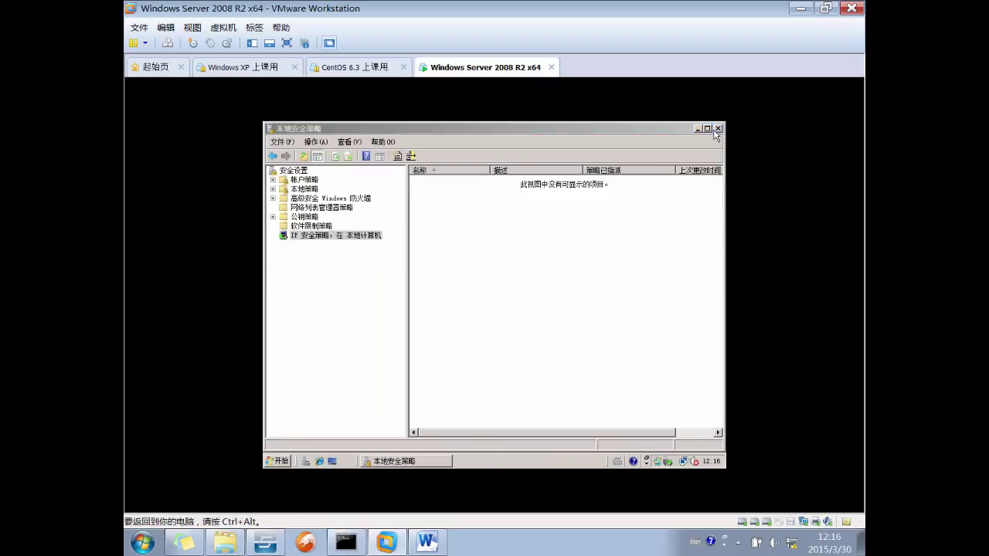
Switch to the host's command prompt and ping 192.168.216.252.
right_click(529, 285)
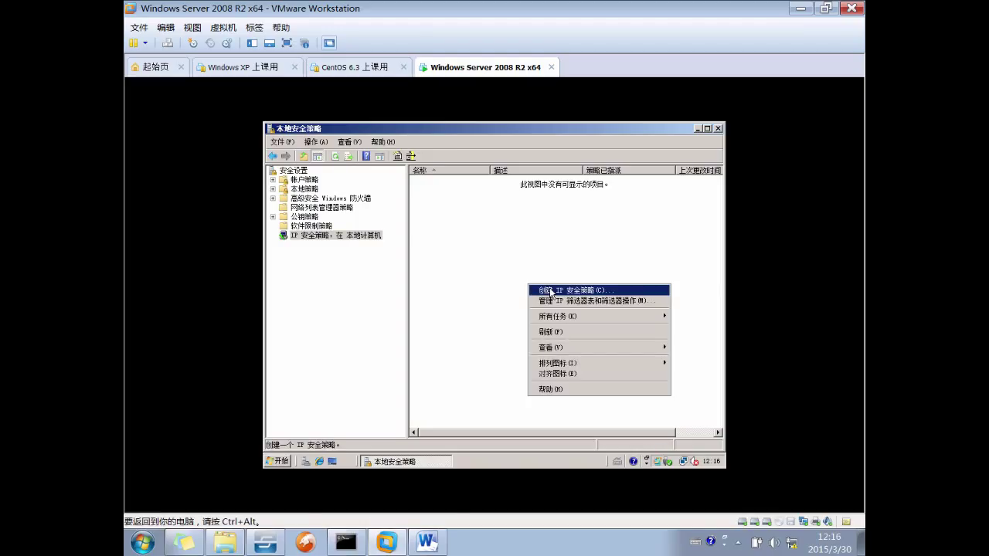
key(Escape)
click(345, 542)
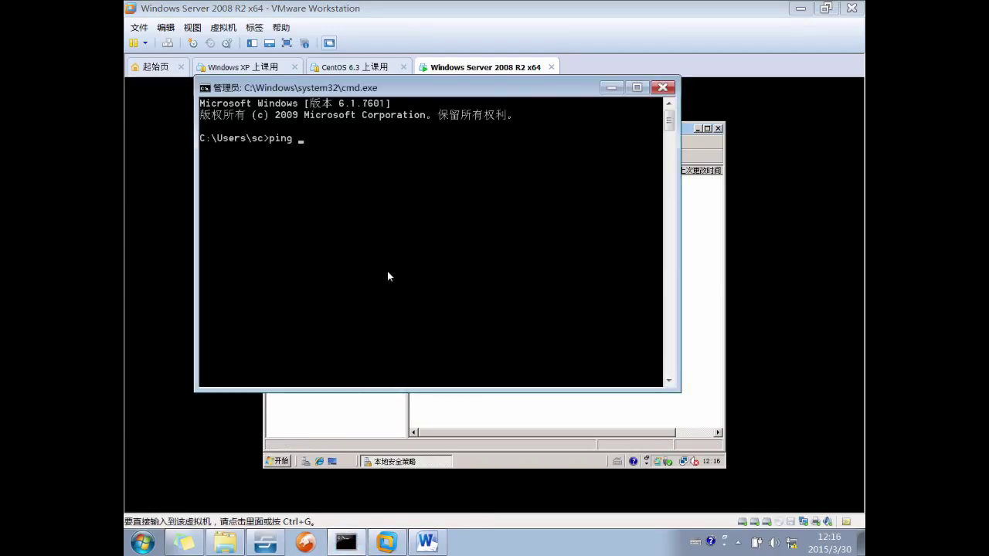
key(Escape)
text(ping 192.168.216.252)
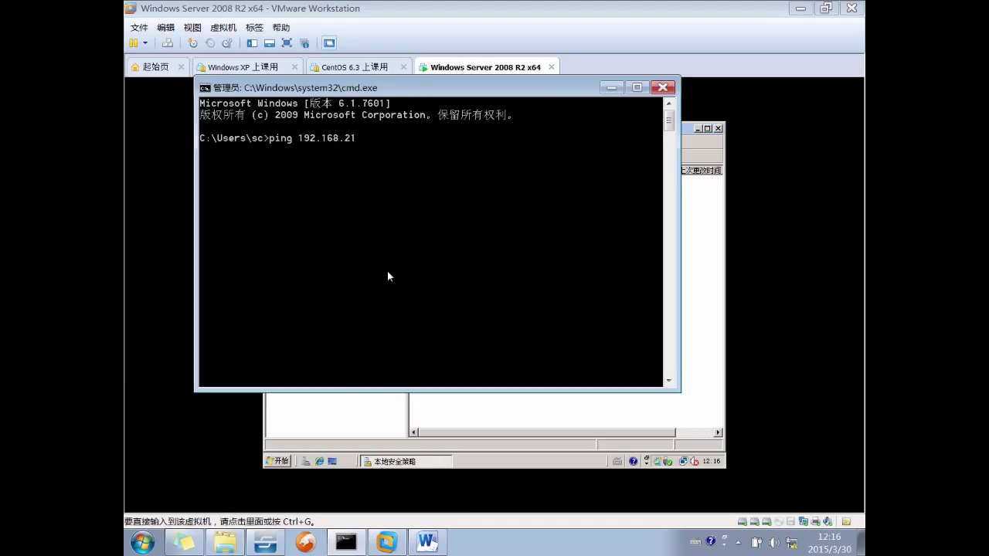
key(Return)
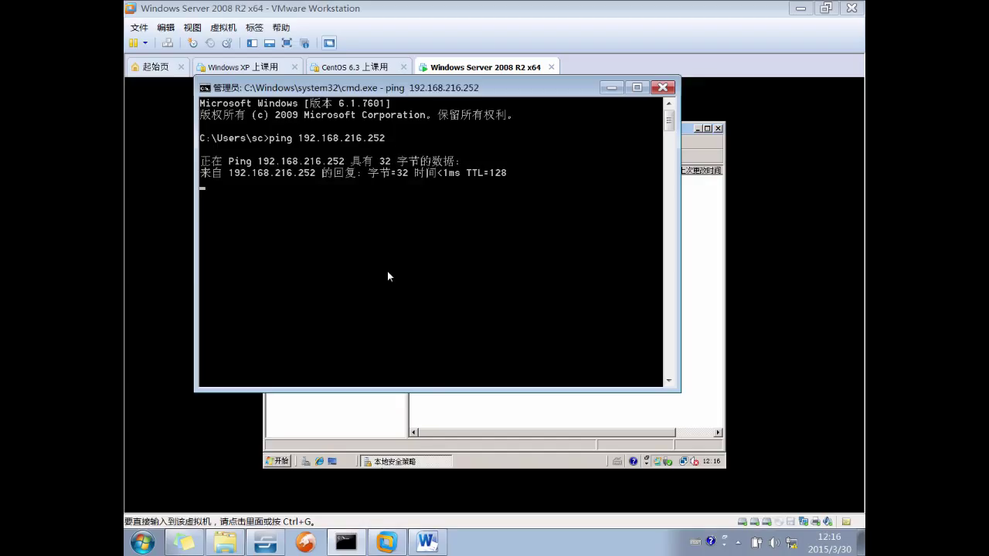
Check the TCP/IPv4 settings of the host's 本地连接 without changing them, and return to the ping output in the command prompt.
key(alt+Tab)
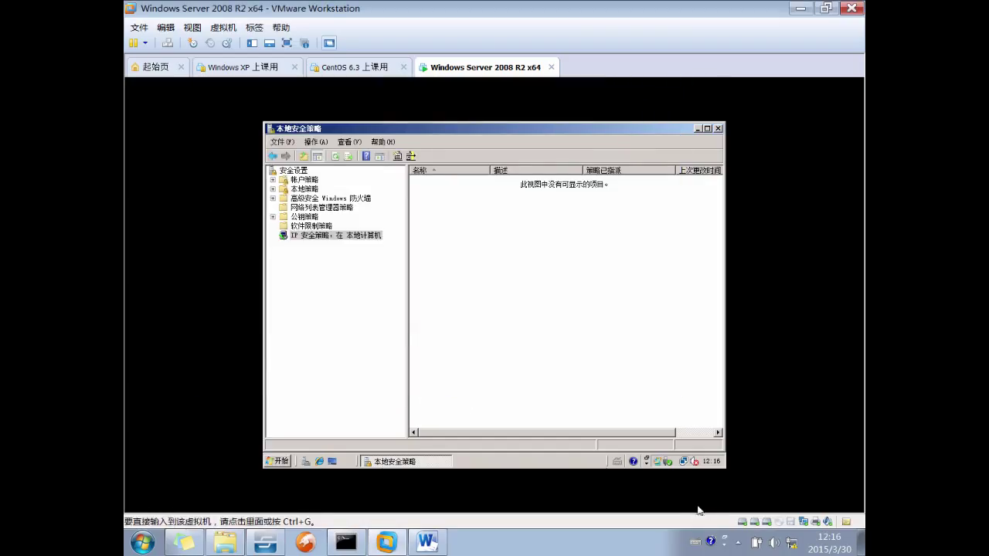
click(796, 548)
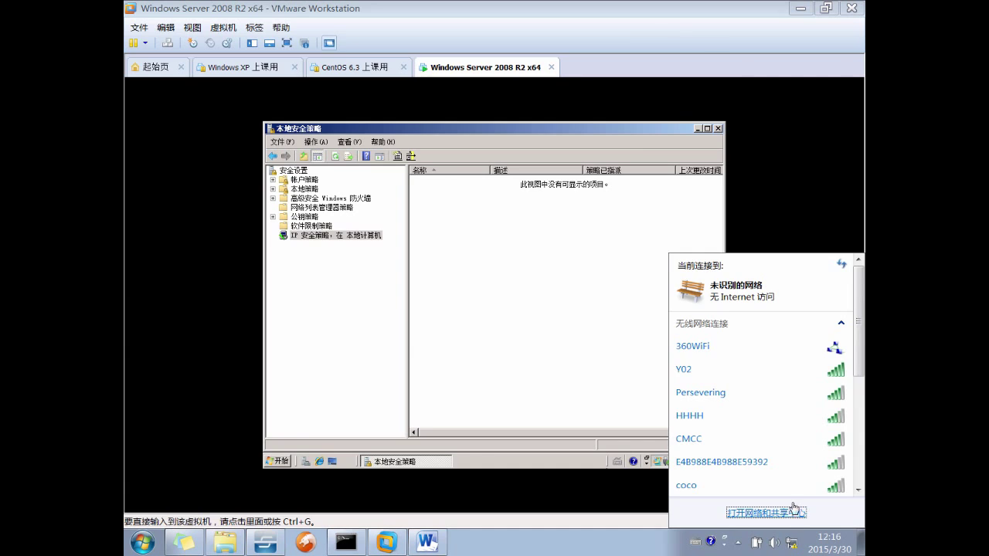
click(760, 512)
click(210, 116)
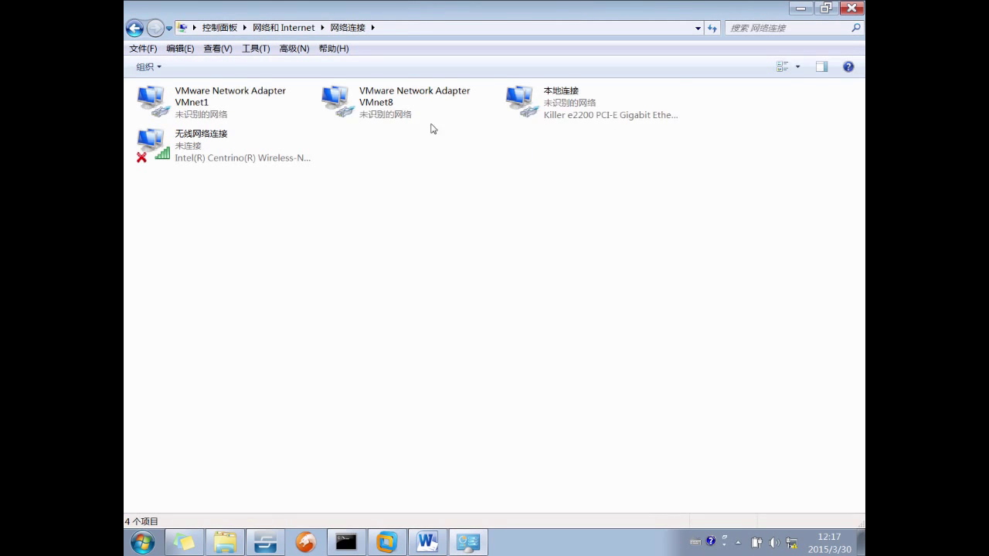
double_click(573, 113)
click(403, 382)
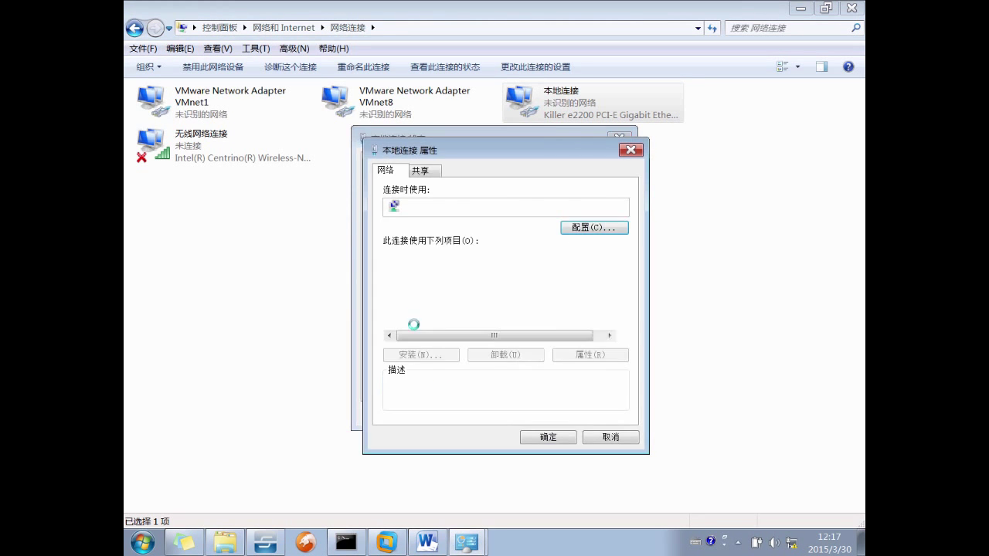
click(504, 293)
double_click(504, 294)
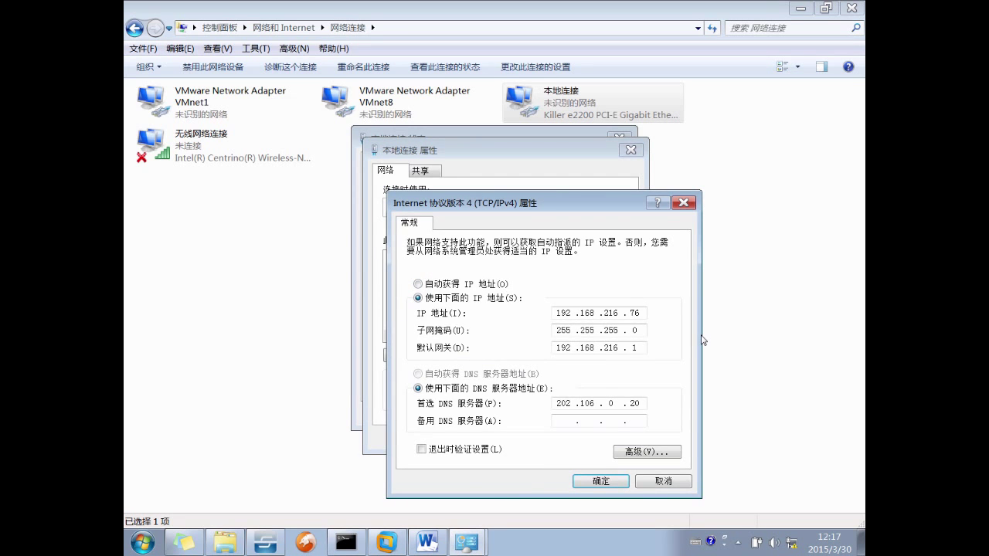
key(Escape)
key(Escape)
key(Escape)
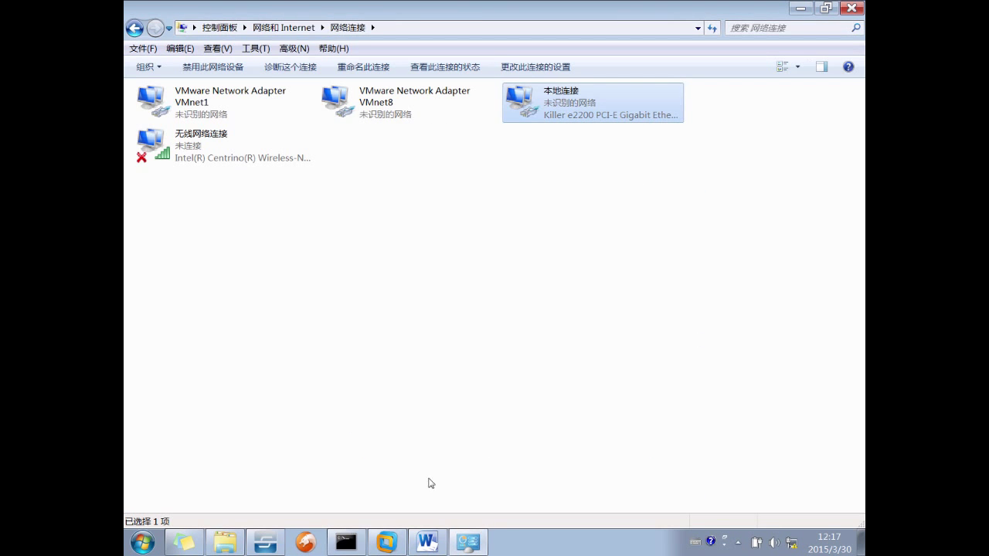
key(alt+Tab)
key(alt+Tab)
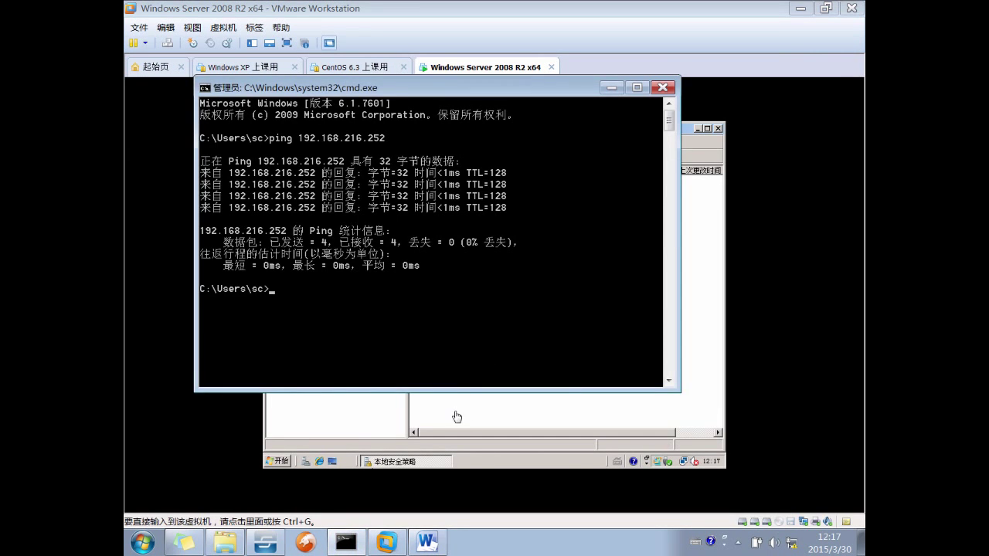
Start a new IP 安全策略 for the virtual machine's local computer and name it 禁止ping.
right_click(505, 291)
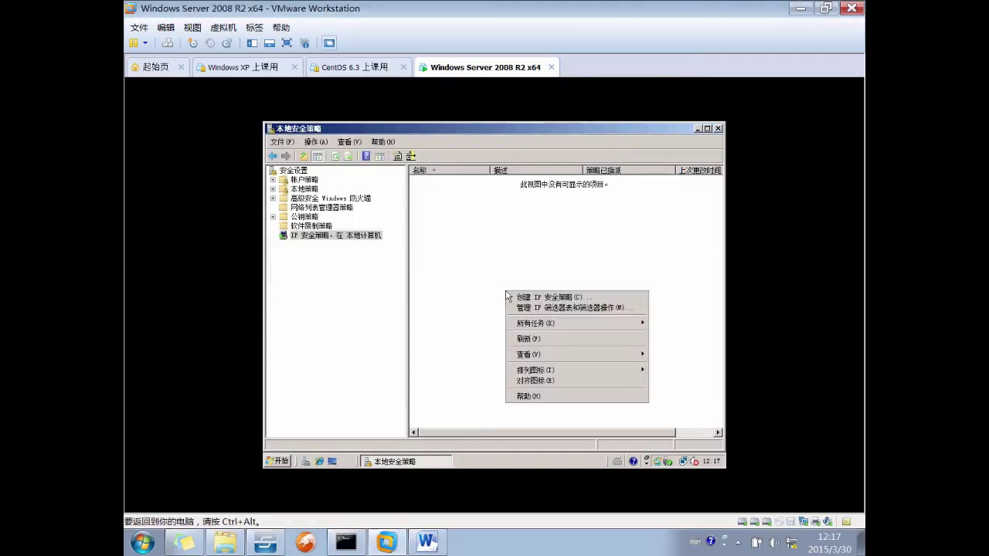
click(568, 297)
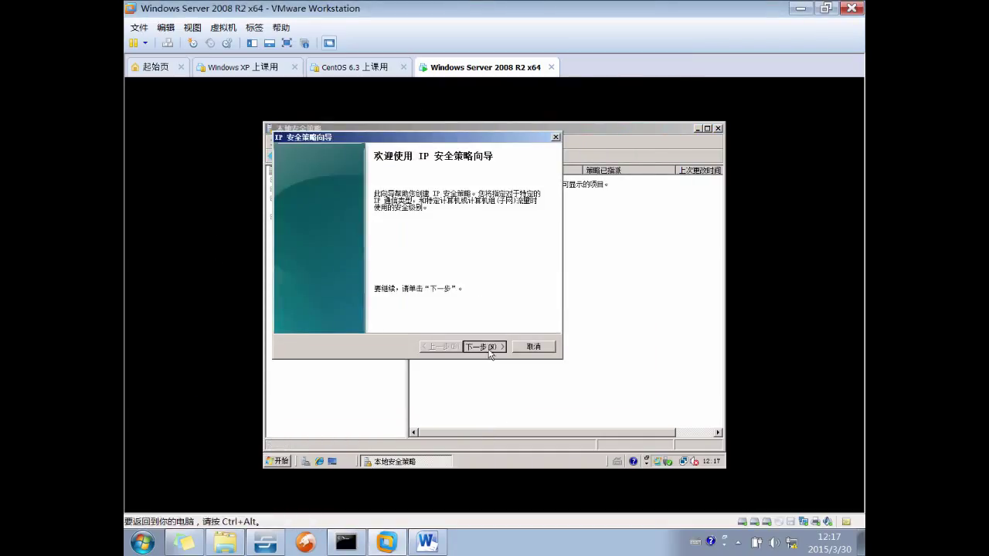
click(489, 352)
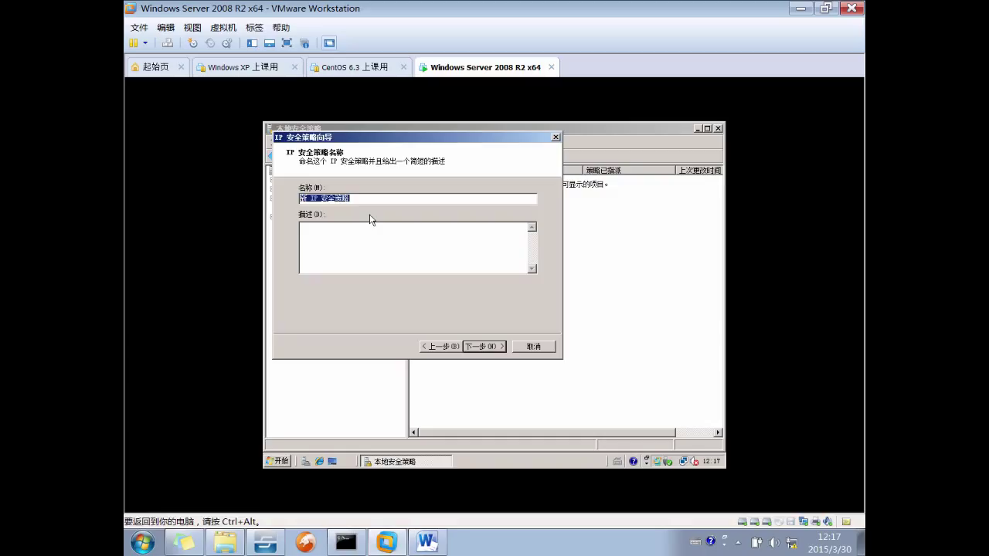
text(jinzhi)
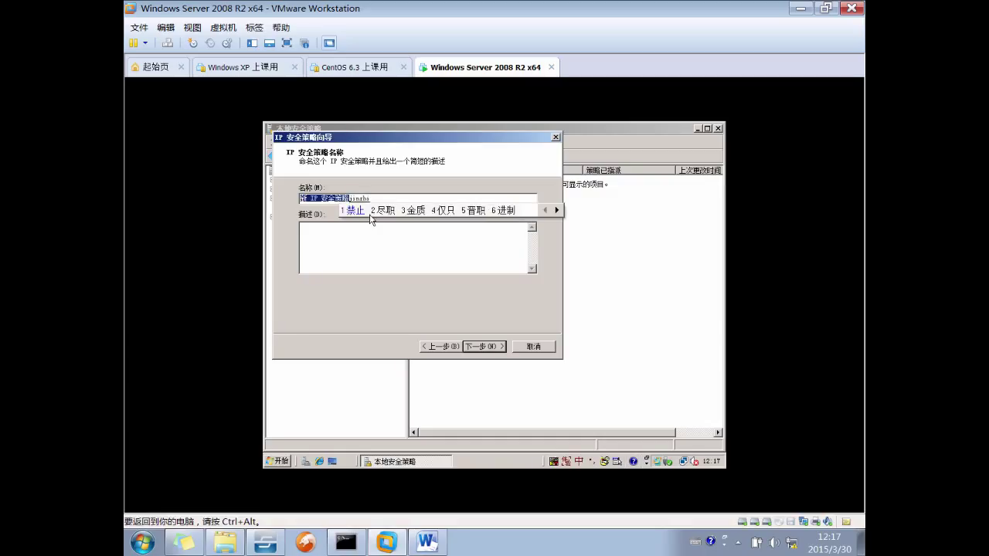
key(space)
text(pin)
key(BackSpace)
key(BackSpace)
key(BackSpace)
key(BackSpace)
key(BackSpace)
key(BackSpace)
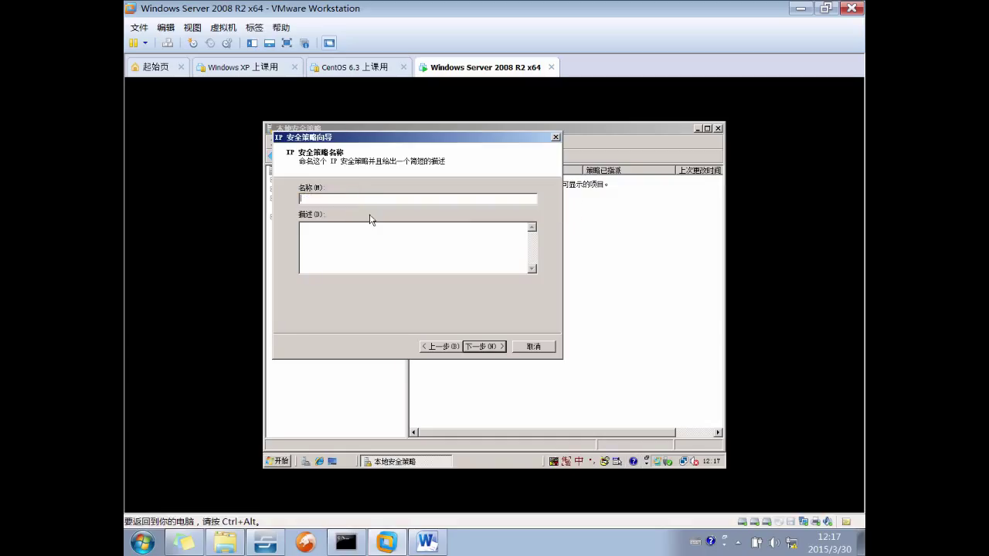
text(jinzhi)
key(space)
text(ping)
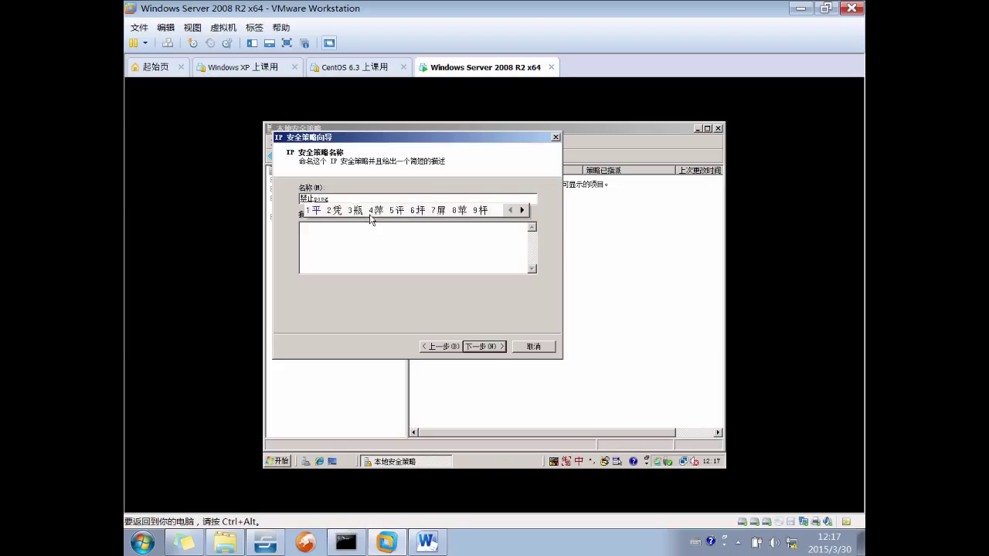
key(Return)
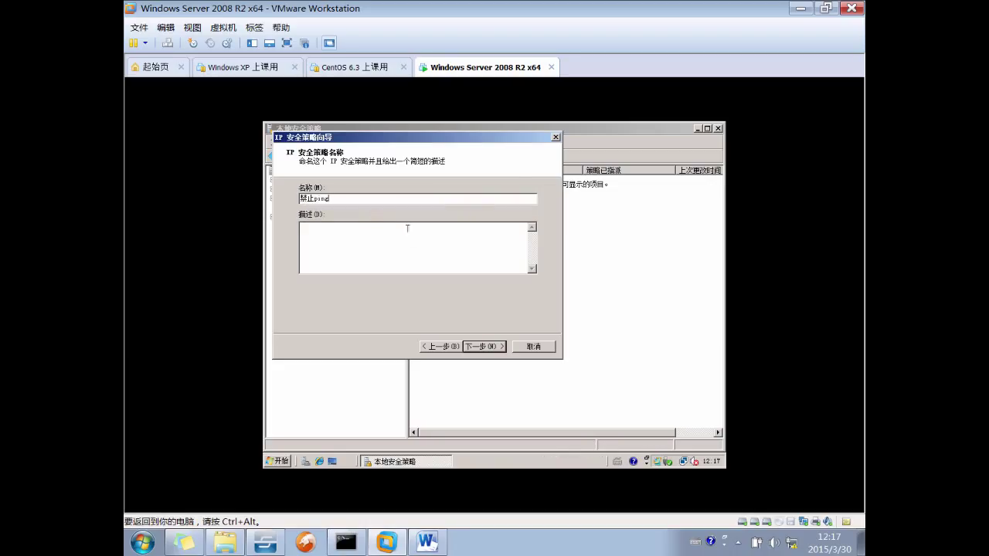
Finish creating the 禁止ping policy with the default response rule inactive and open its properties for editing.
click(485, 346)
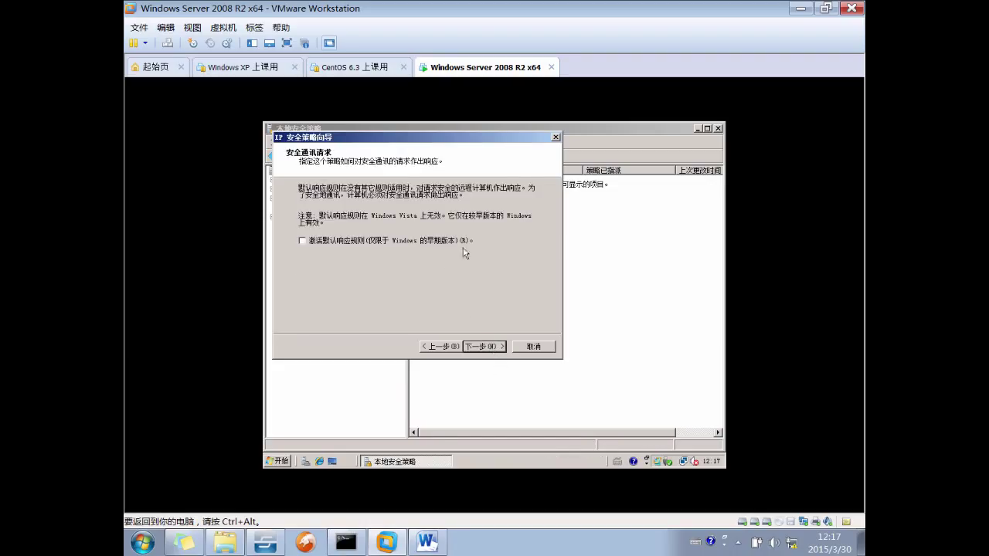
click(487, 346)
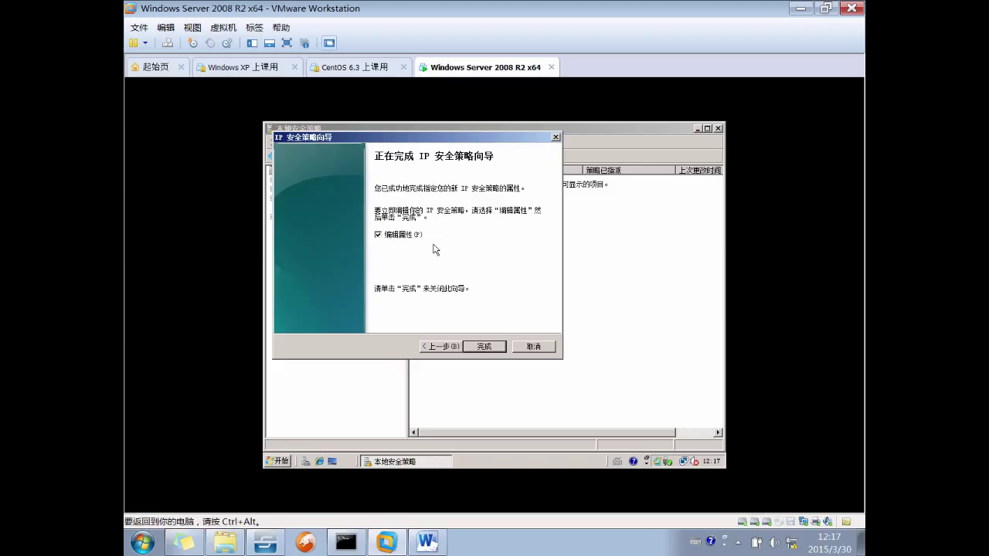
click(479, 346)
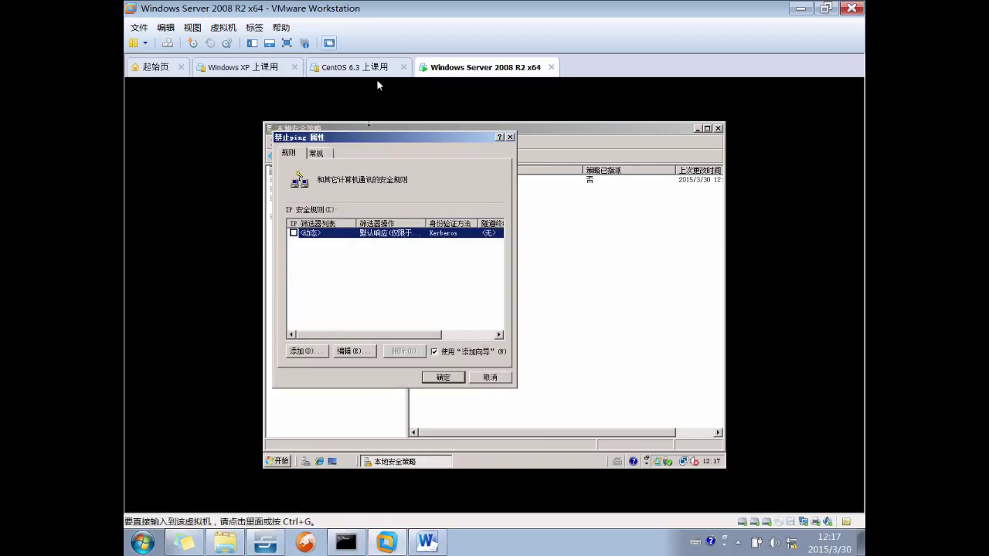
Start a new IP security rule in the 禁止ping policy that specifies no tunnel and applies to 所有网络连接.
drag(356, 137, 455, 141)
click(353, 352)
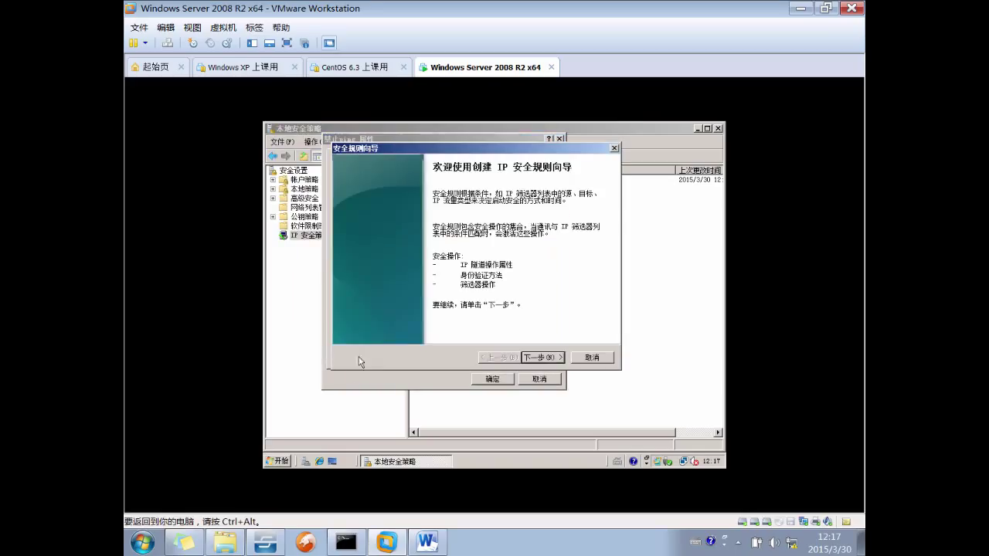
click(541, 357)
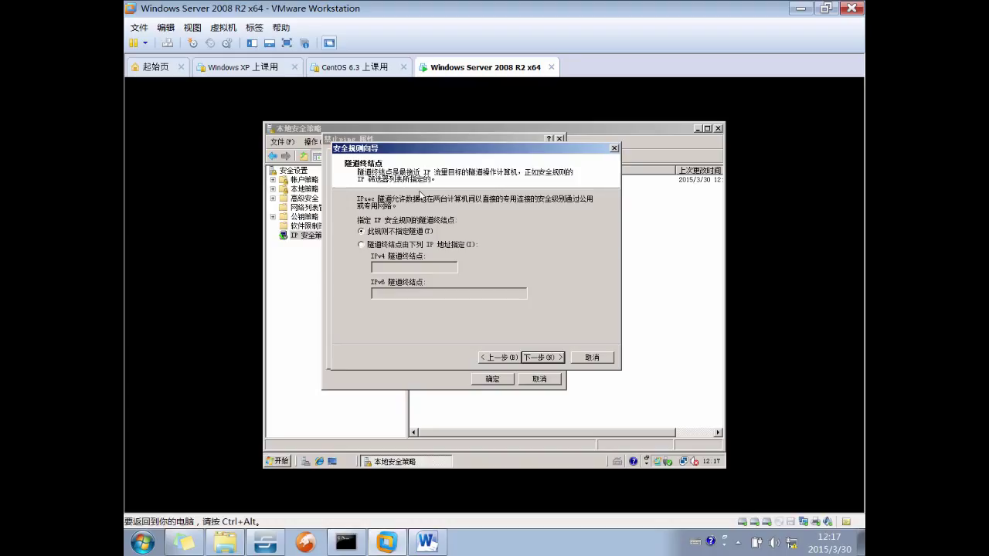
click(542, 357)
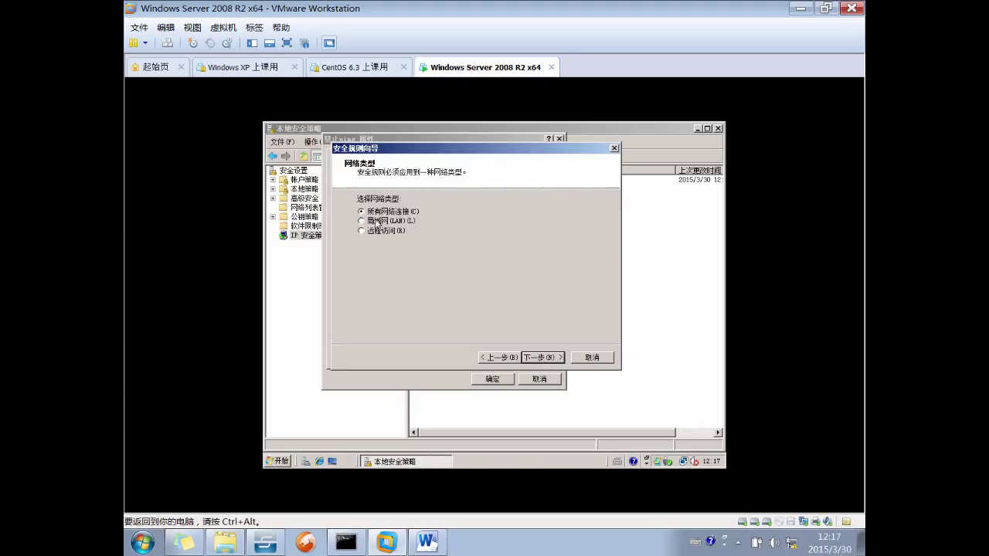
click(555, 363)
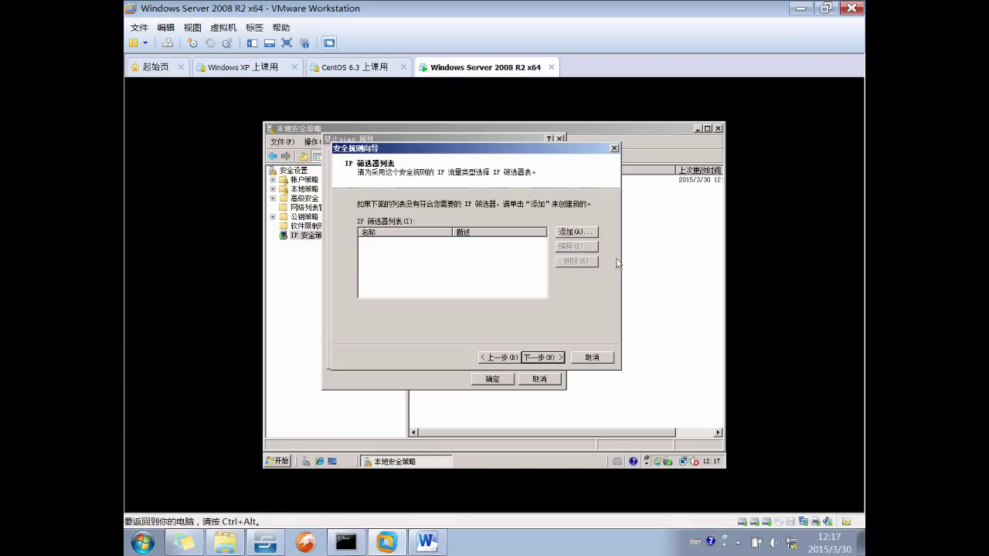
Create an IP filter list named ping for the rule and start a new filter in it, keeping the default description settings.
click(557, 234)
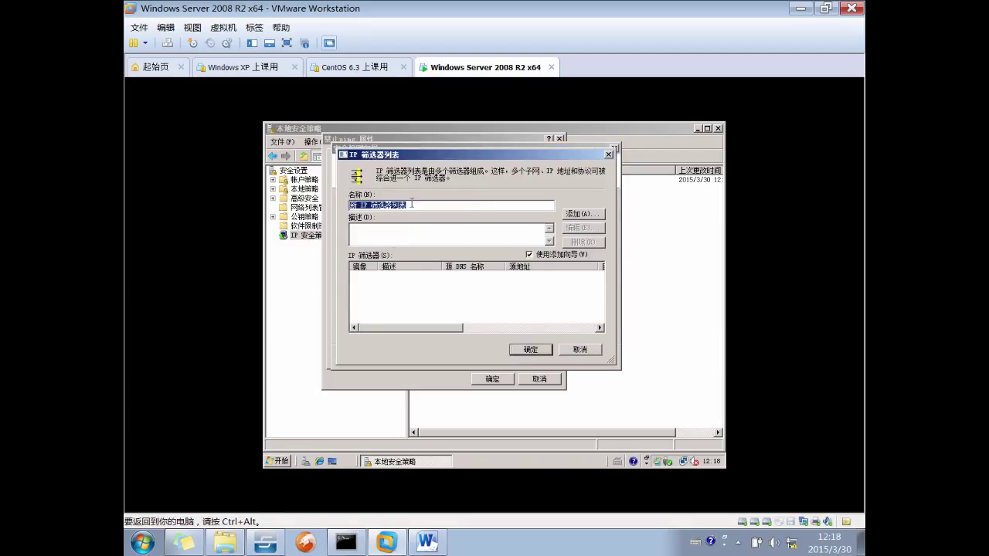
text(ping)
click(598, 217)
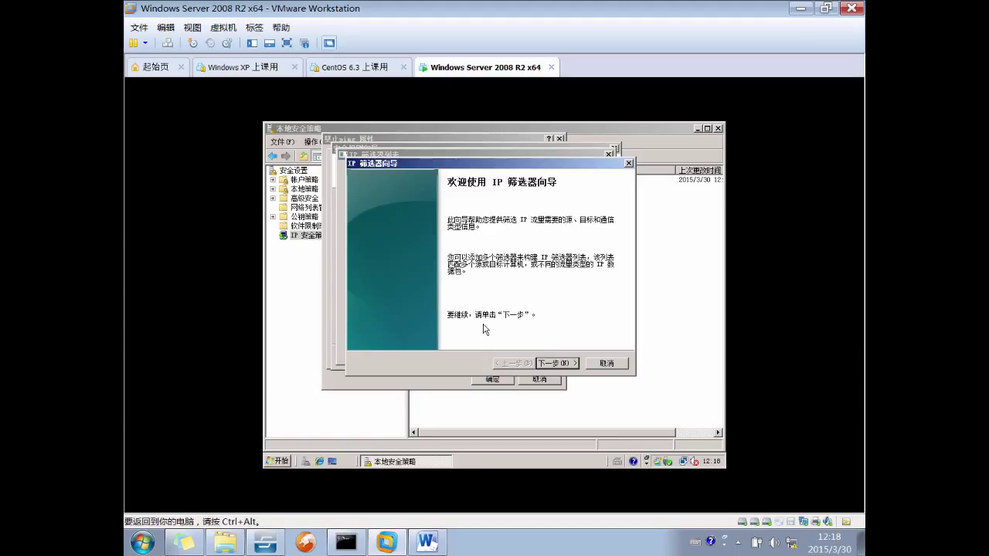
click(552, 364)
click(558, 361)
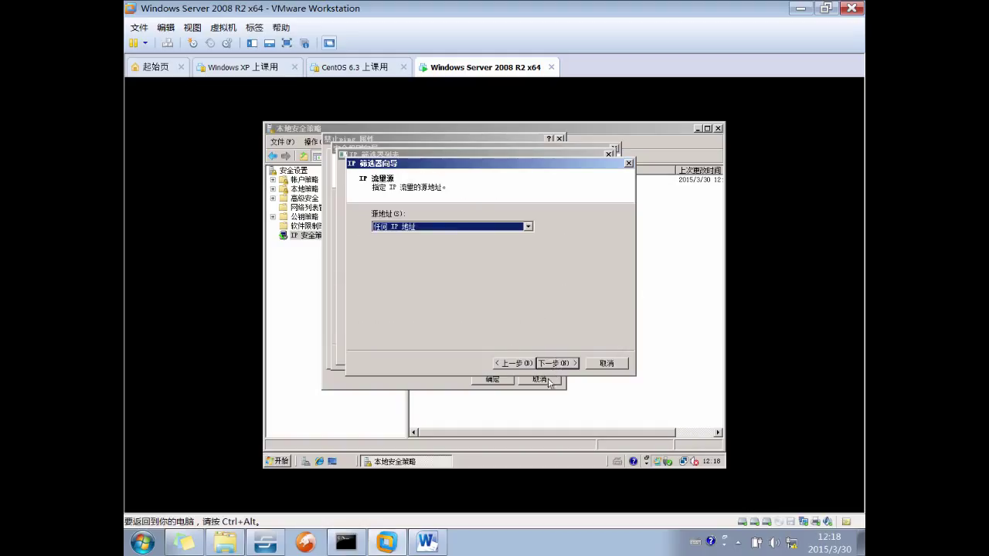
Set the filter's source address to 一个特定的 IP 地址或子网 with the subnet 192.168.216.0/24.
click(472, 227)
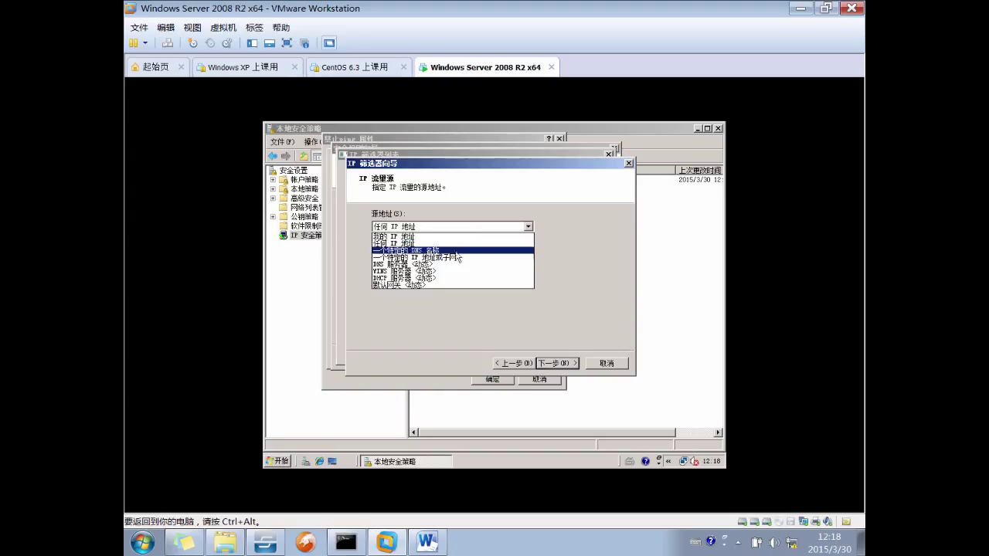
click(456, 261)
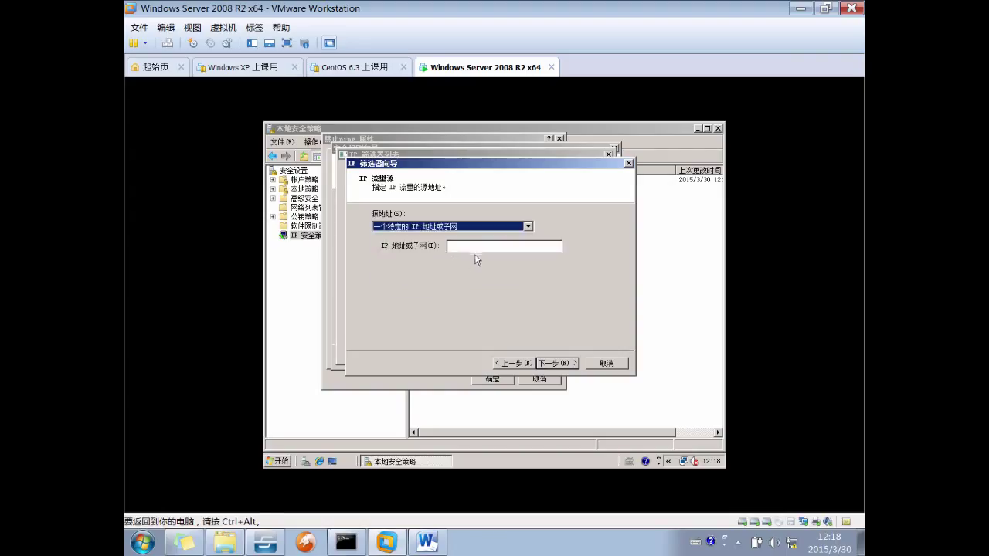
click(477, 247)
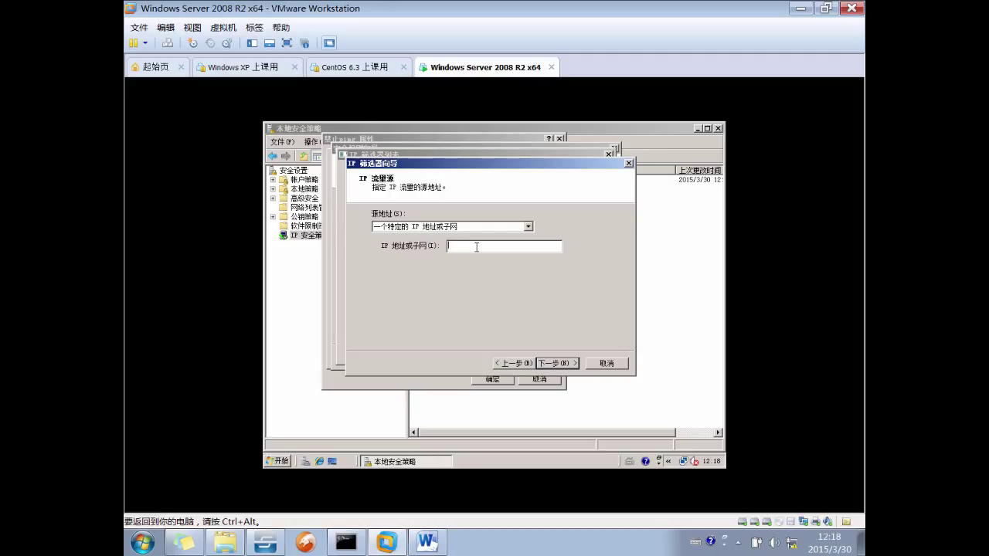
text(192.168.216.78)
key(BackSpace)
text(6/24)
click(558, 363)
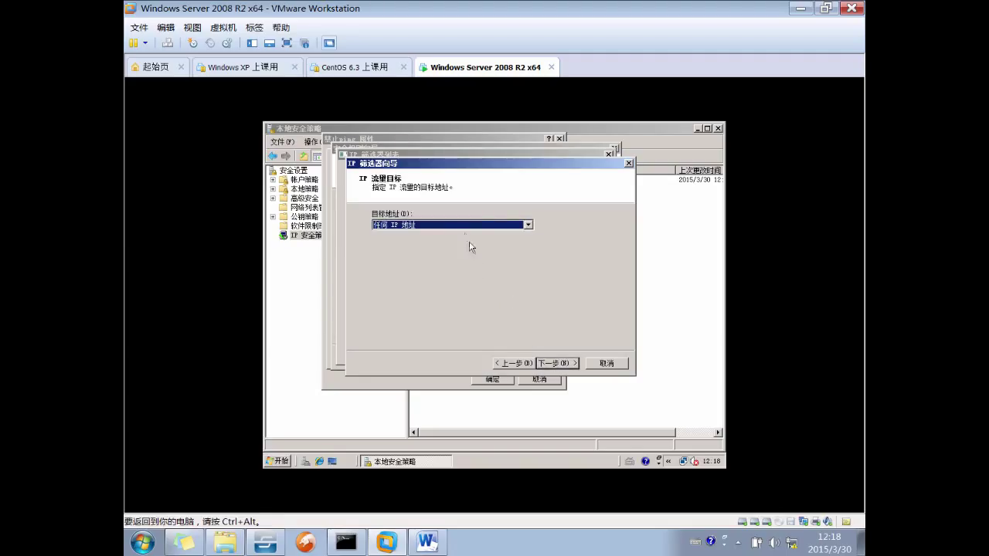
Set the filter's destination address to 我的 IP 地址 and its protocol type to ICMP, and finish the filter.
click(461, 225)
click(433, 234)
click(560, 362)
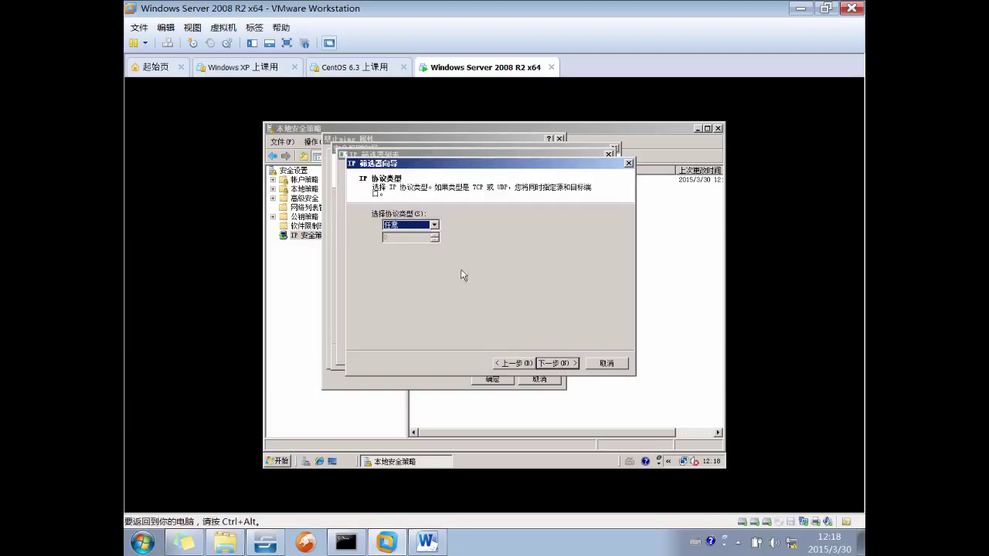
click(434, 226)
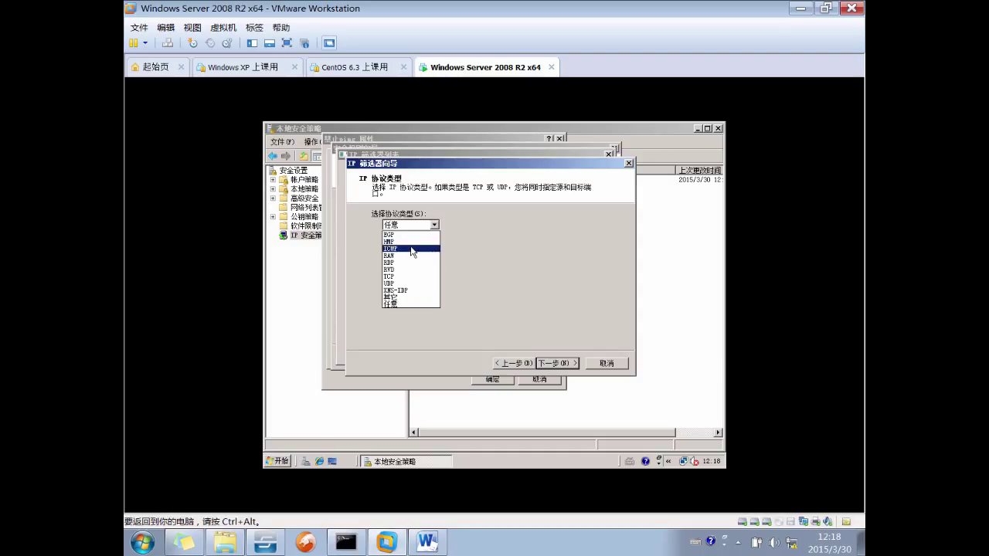
click(411, 248)
click(557, 363)
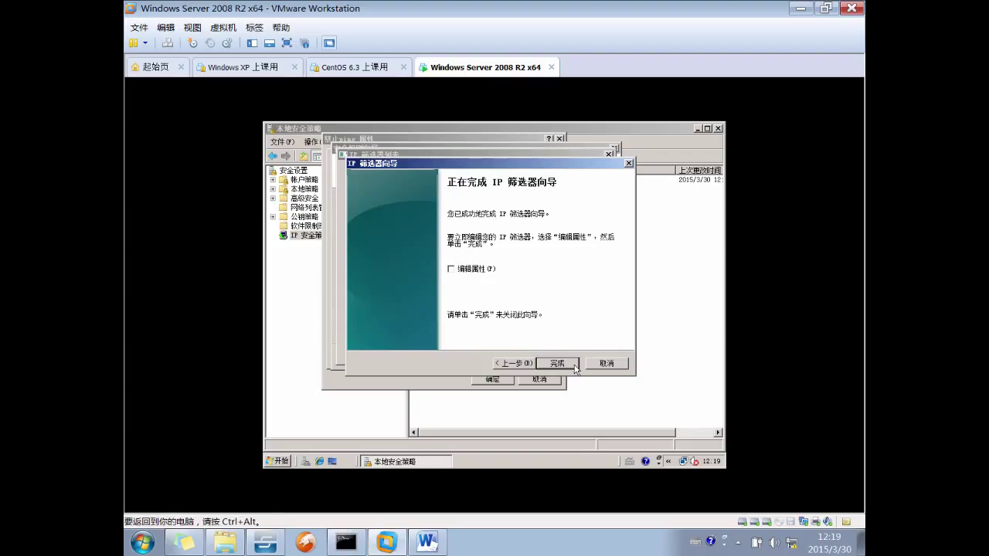
click(557, 363)
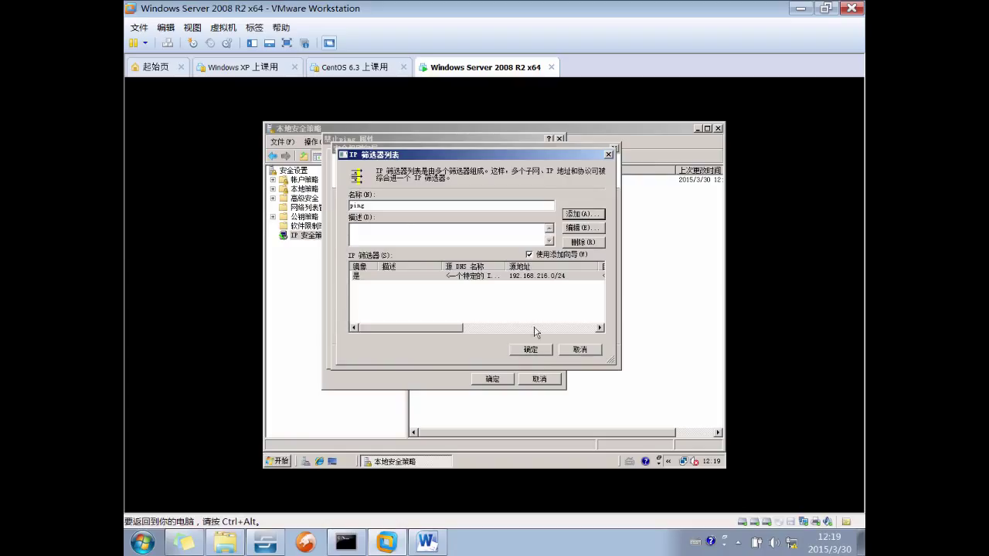
Save the ping filter list and select it as the security rule's IP filter list.
click(533, 352)
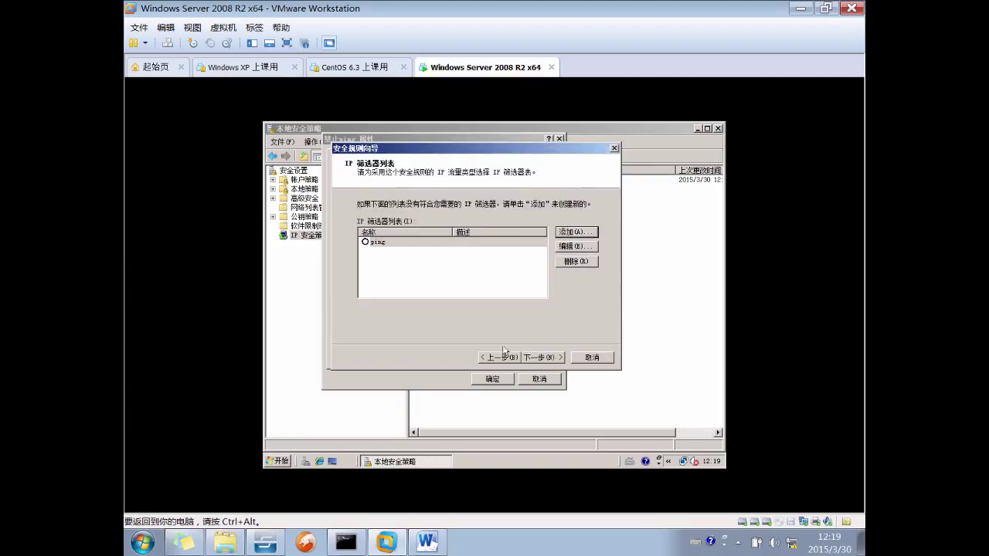
click(381, 243)
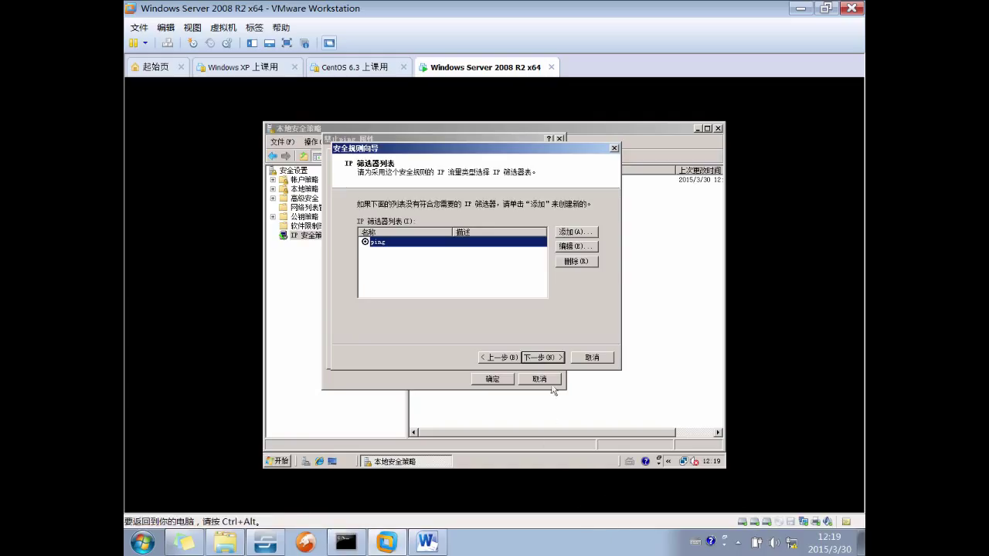
click(537, 357)
Create a filter action under the default name 新筛选器操作 with its behaviour set to 阻止.
click(573, 239)
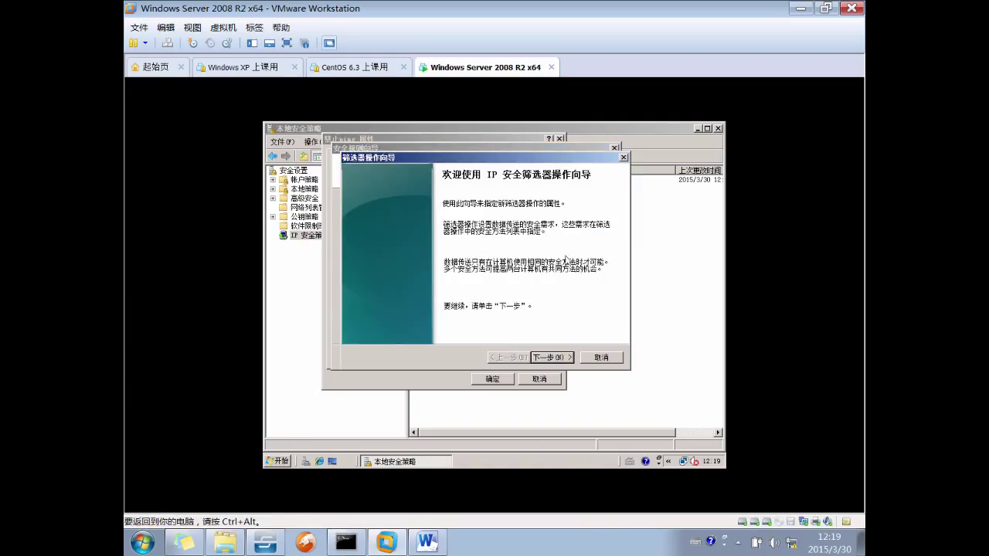
click(550, 357)
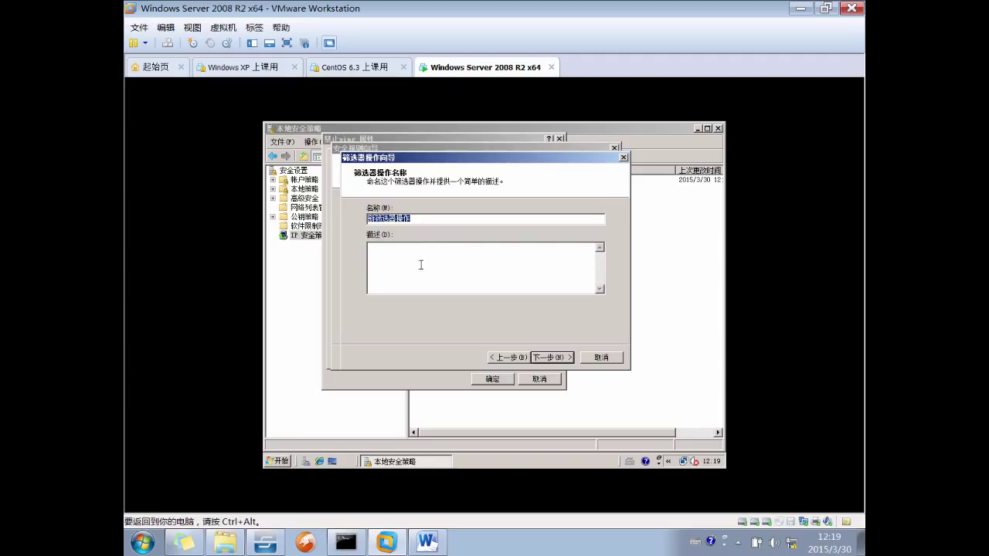
click(540, 358)
click(387, 222)
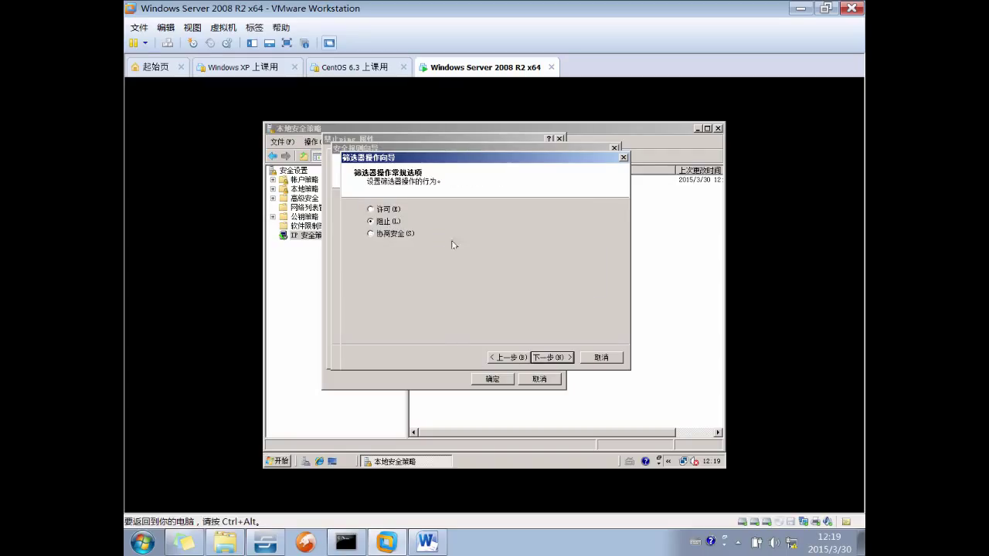
click(551, 358)
click(552, 358)
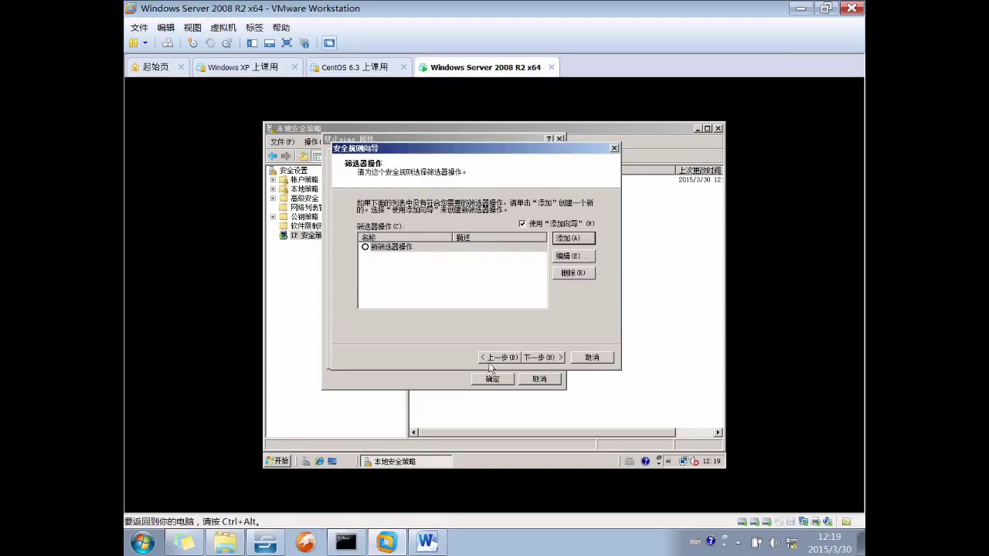
Assign 新筛选器操作 to the security rule, finish the rule, and save the 禁止ping policy's properties.
click(369, 247)
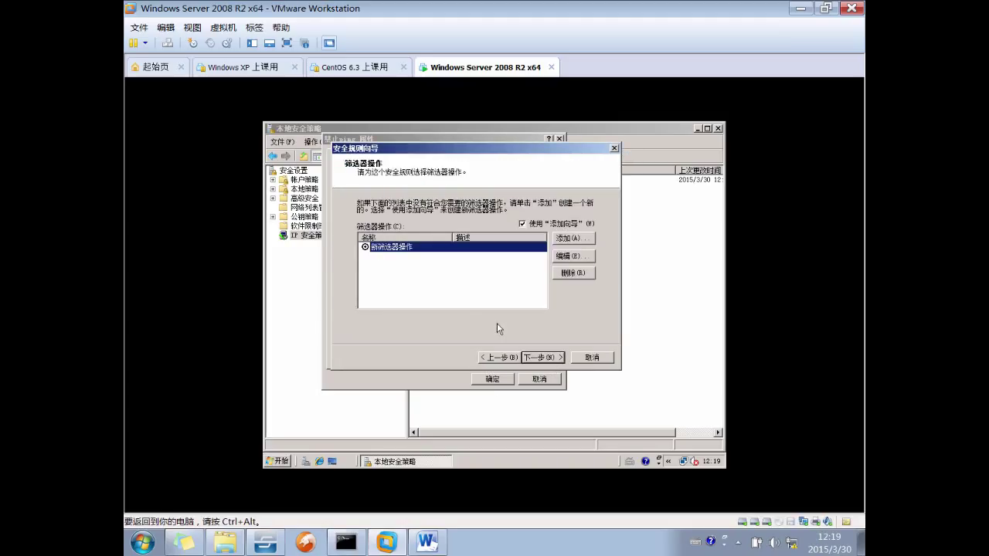
click(543, 357)
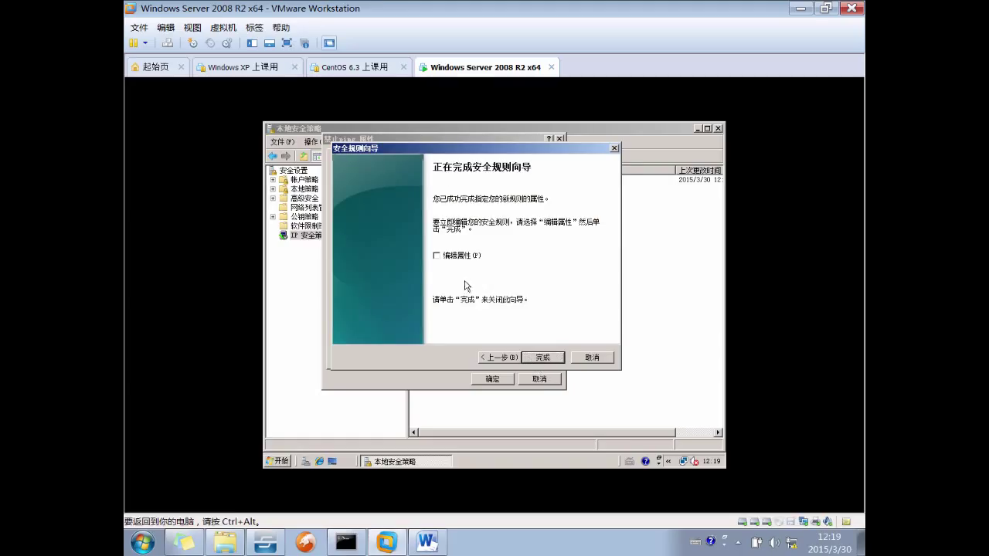
click(542, 357)
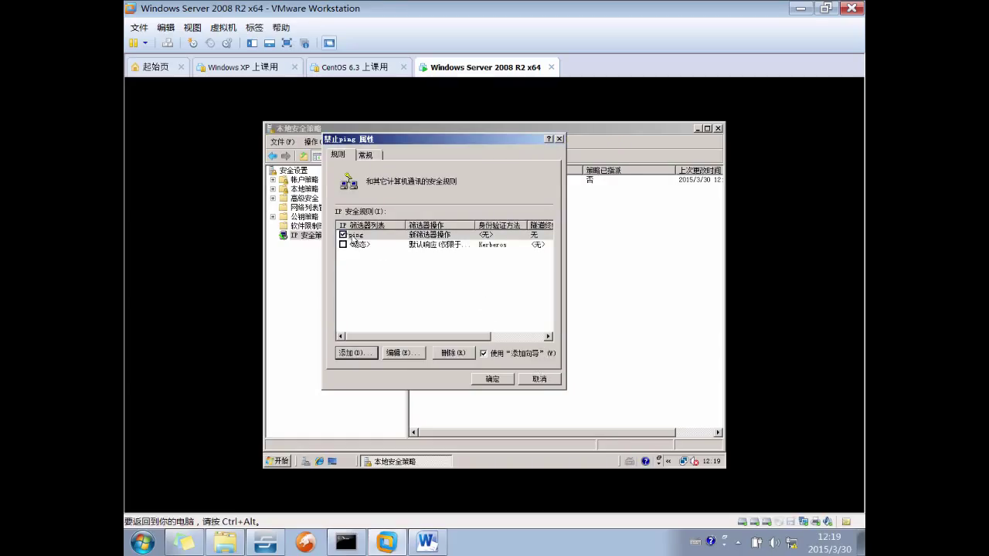
click(492, 379)
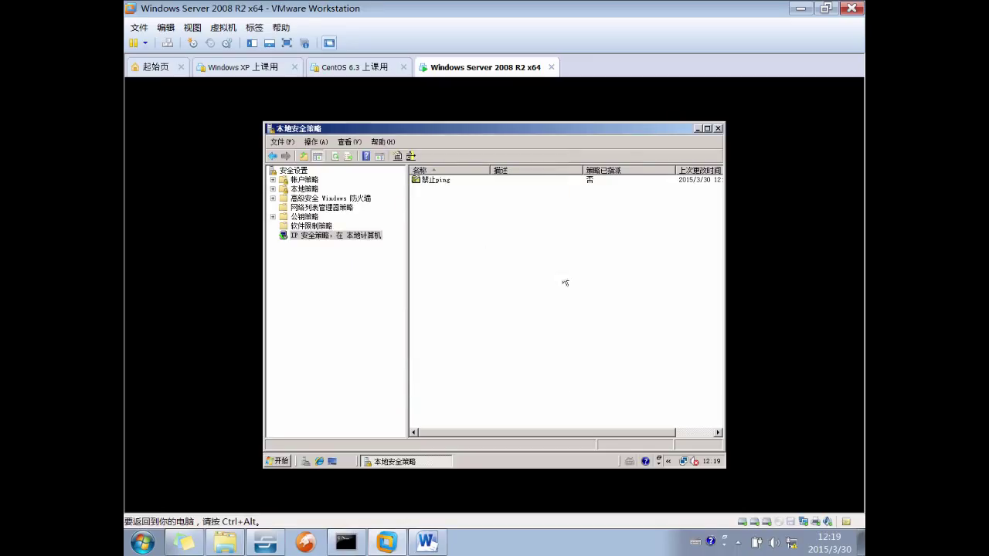
Assign the 禁止ping policy so that it is active on the local computer.
click(589, 180)
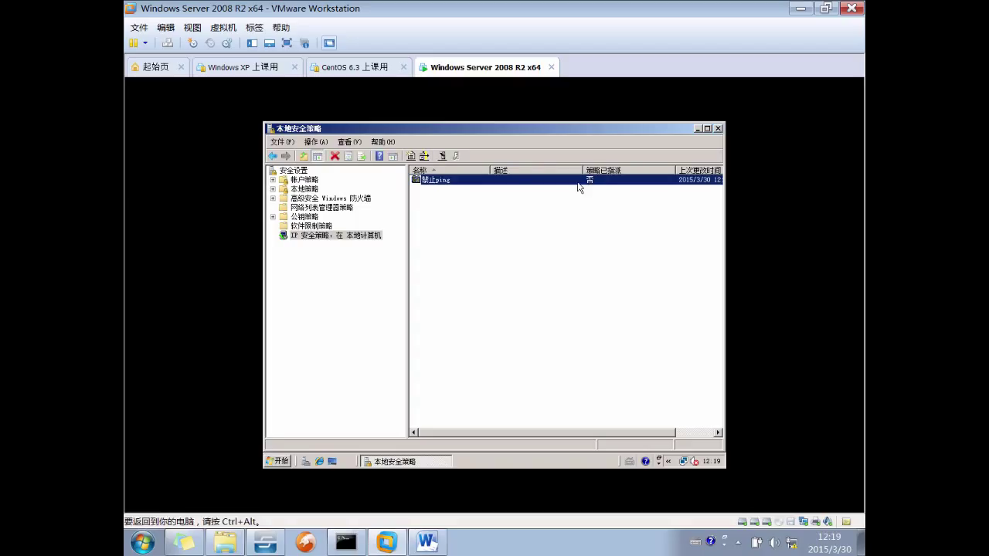
right_click(529, 180)
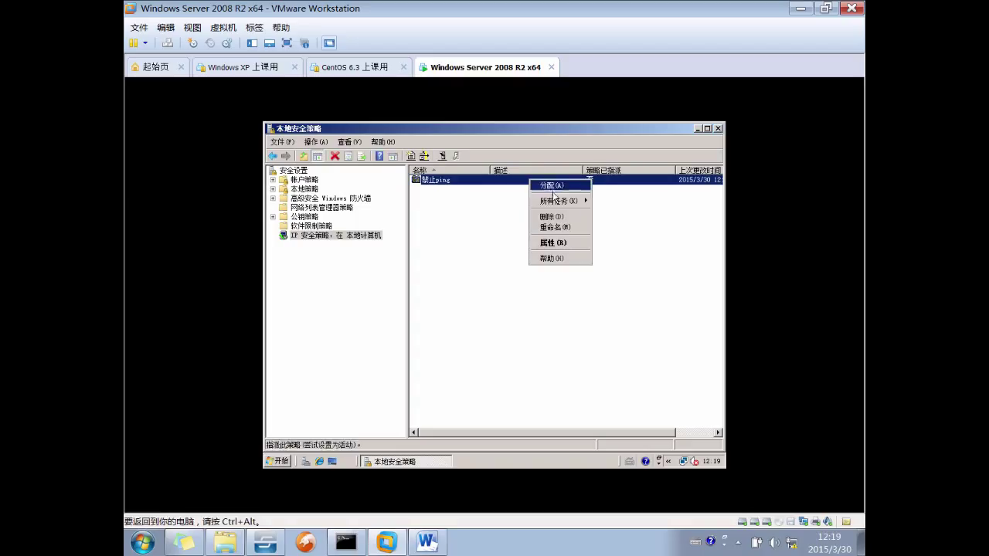
click(551, 185)
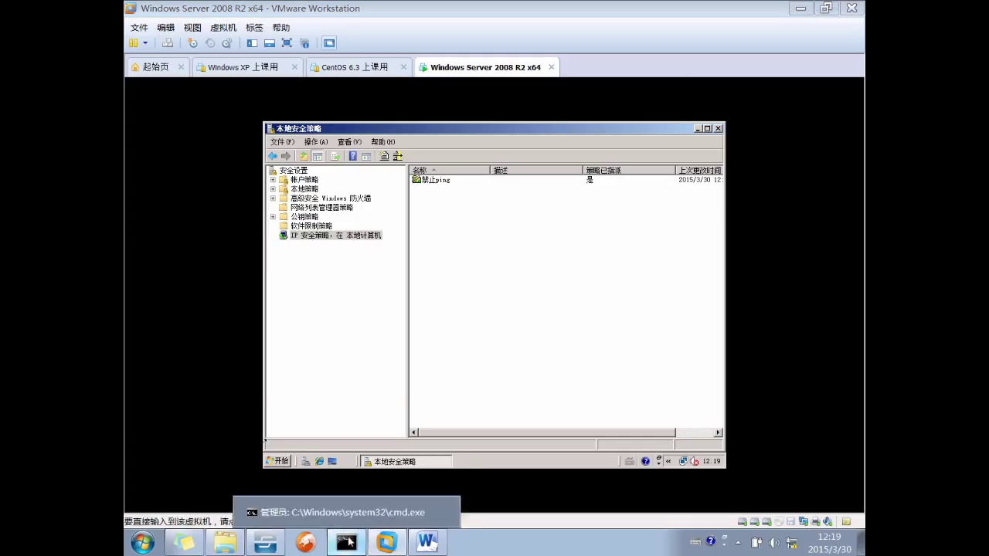
Ping 192.168.216.252 again from the host's command prompt and return to the virtual machine.
click(345, 543)
key(Up)
key(Return)
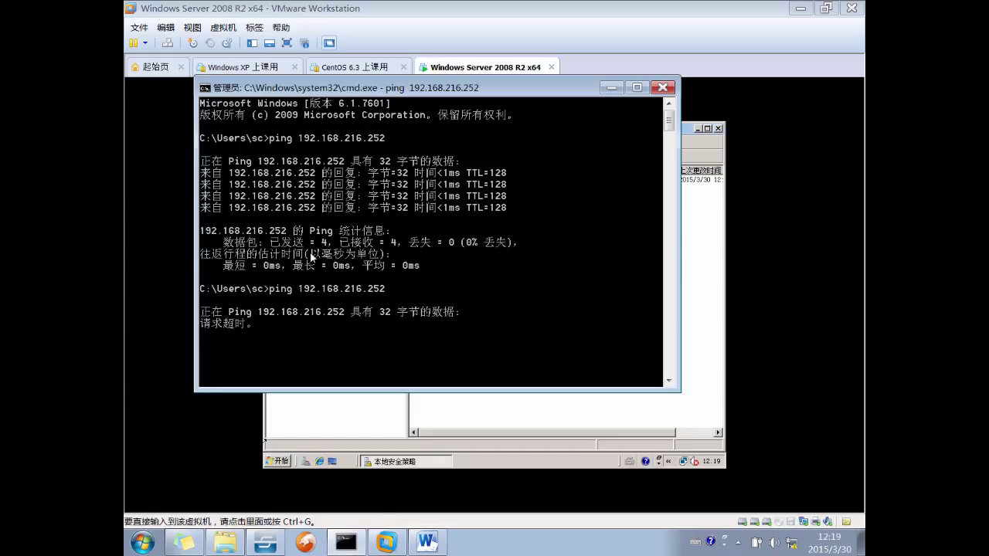
click(454, 425)
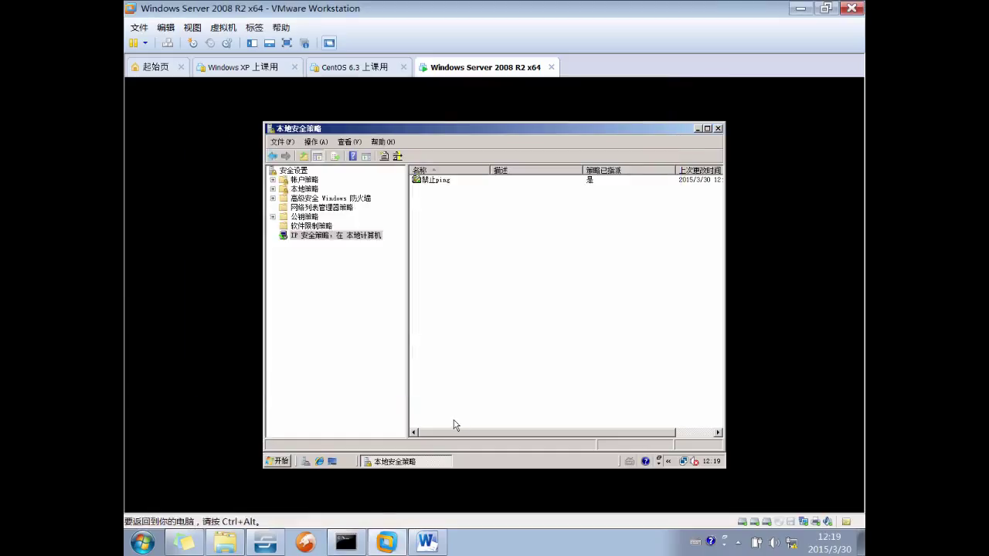